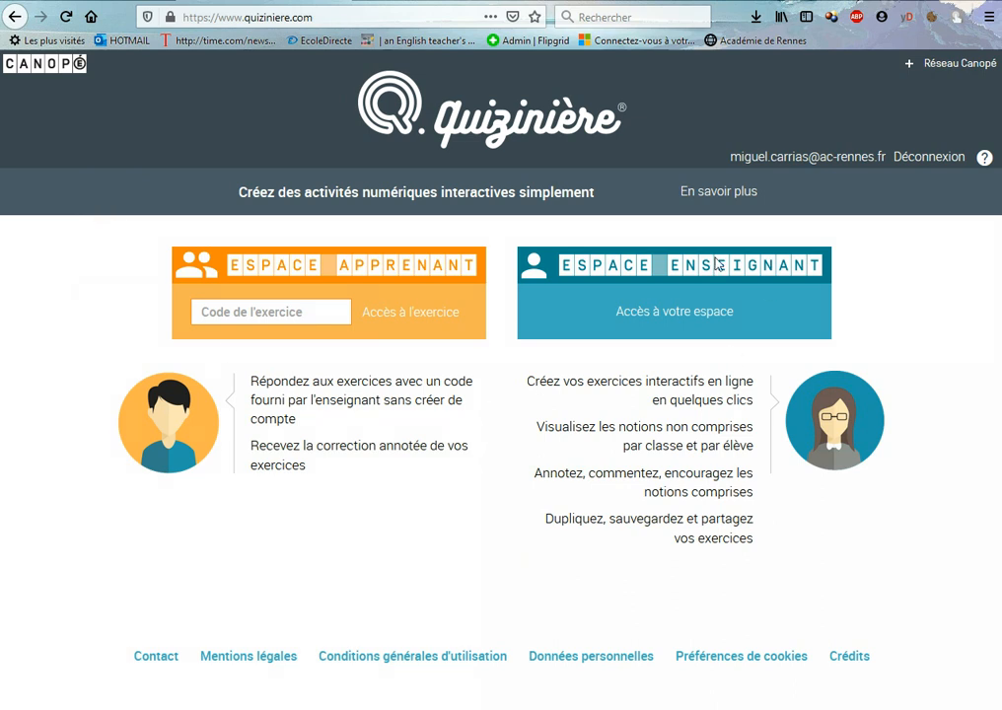
Open the teacher space (Espace Enseignant)
{"action": "left_click", "coordinate": [714, 373]}
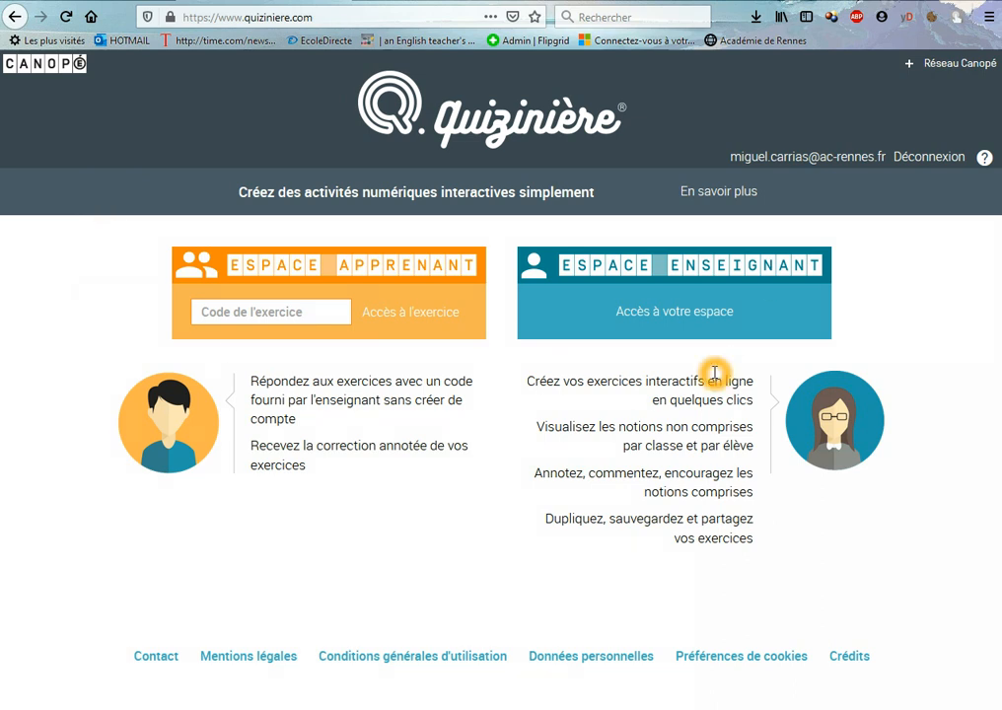
{"action": "left_click", "coordinate": [654, 375]}
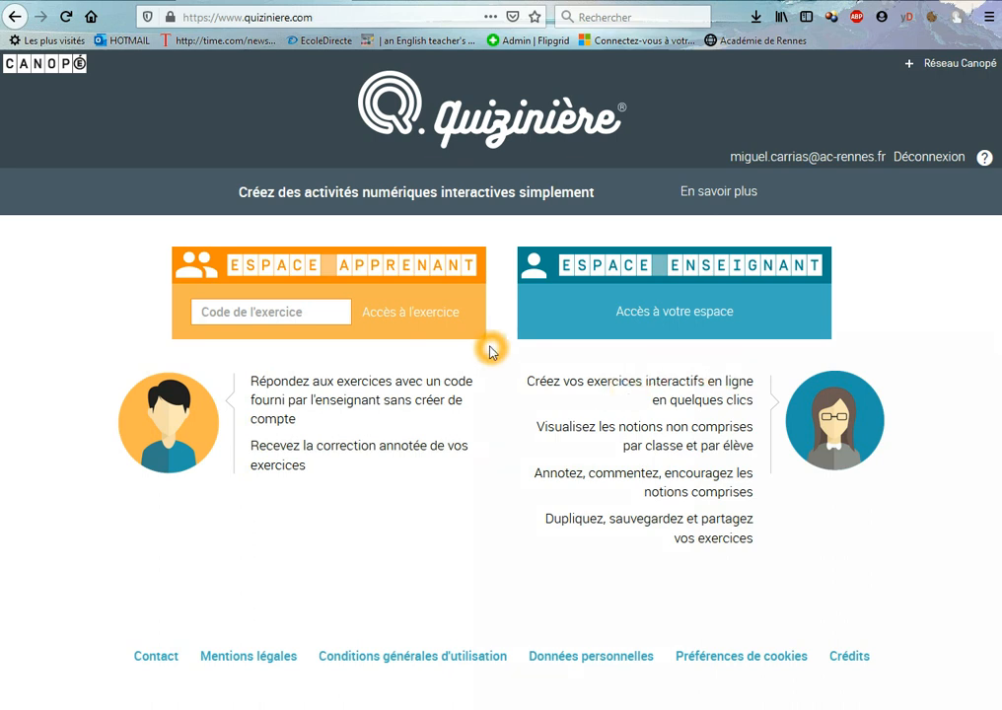
{"action": "left_click", "coordinate": [265, 325]}
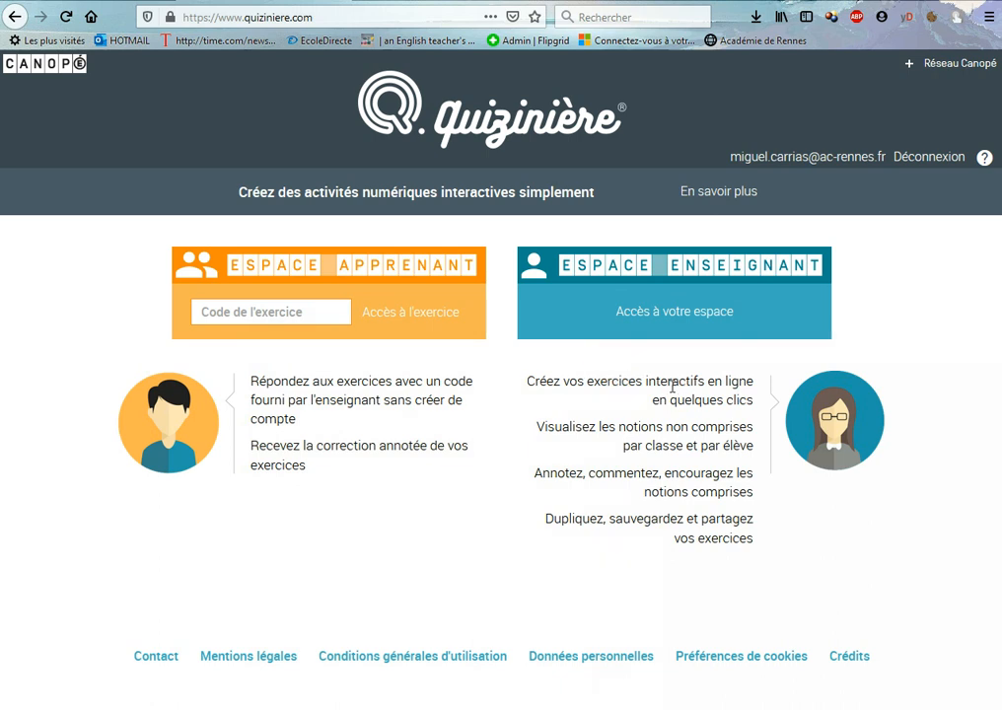
{"action": "left_click", "coordinate": [727, 339]}
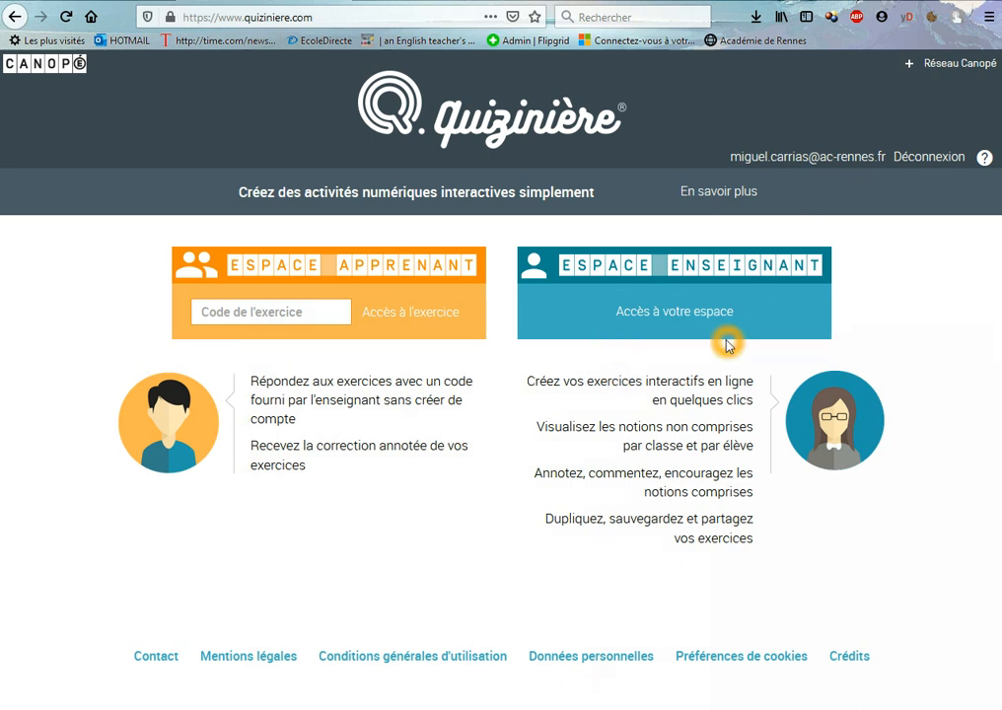
{"action": "left_click", "coordinate": [675, 328]}
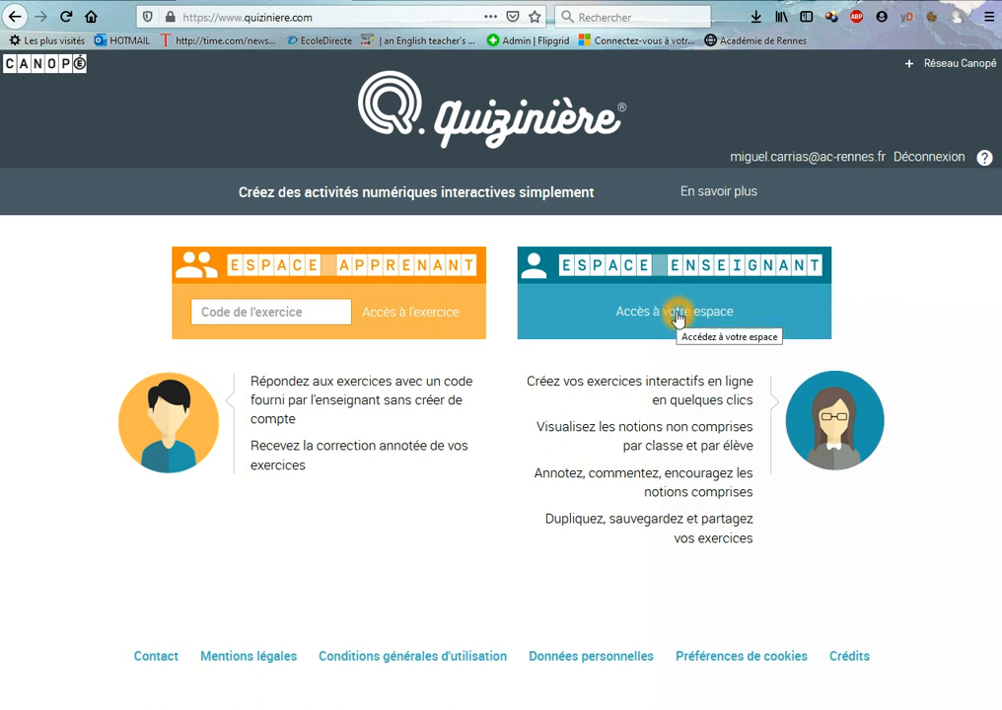
{"action": "left_click", "coordinate": [678, 314]}
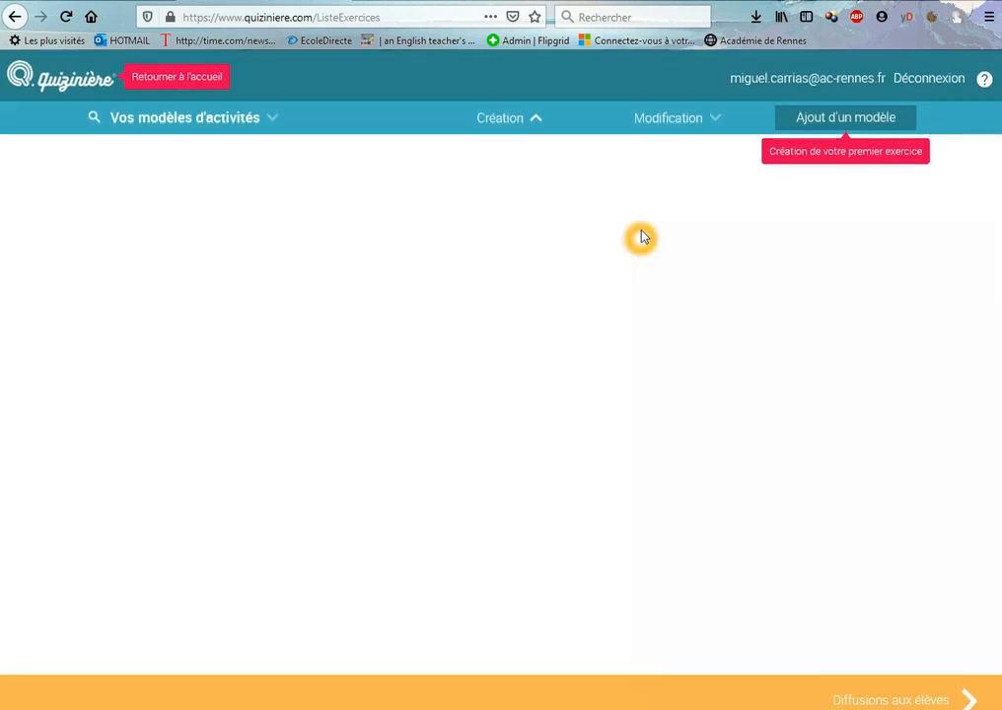
Start creating a new activity model in the teacher space
{"action": "left_click", "coordinate": [938, 118]}
{"action": "left_click", "coordinate": [985, 82]}
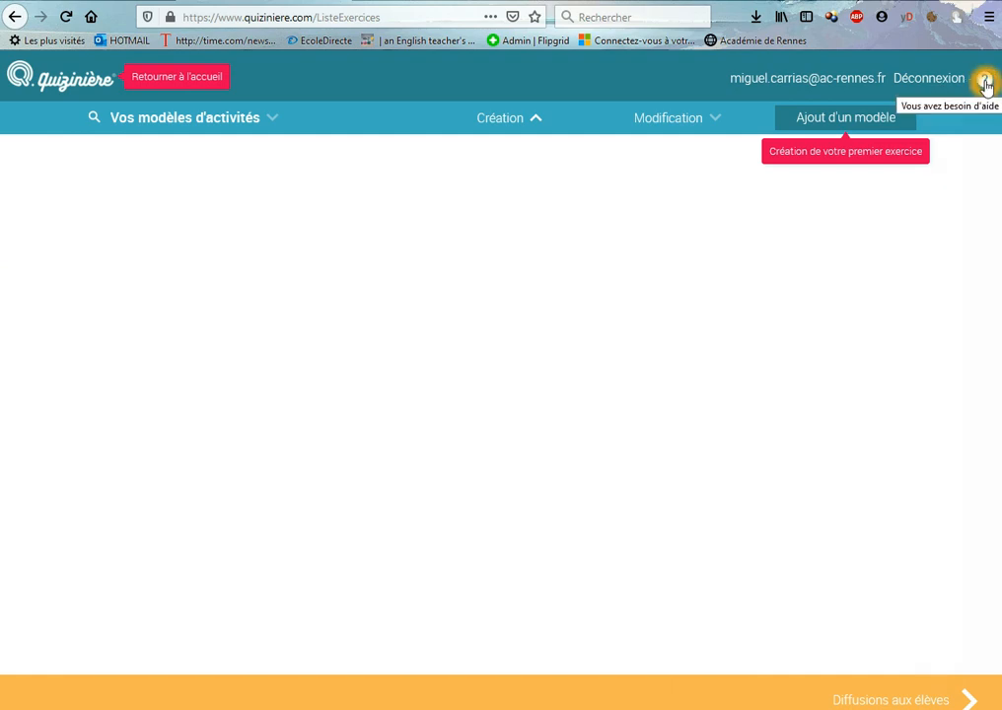
{"action": "left_click", "coordinate": [984, 82]}
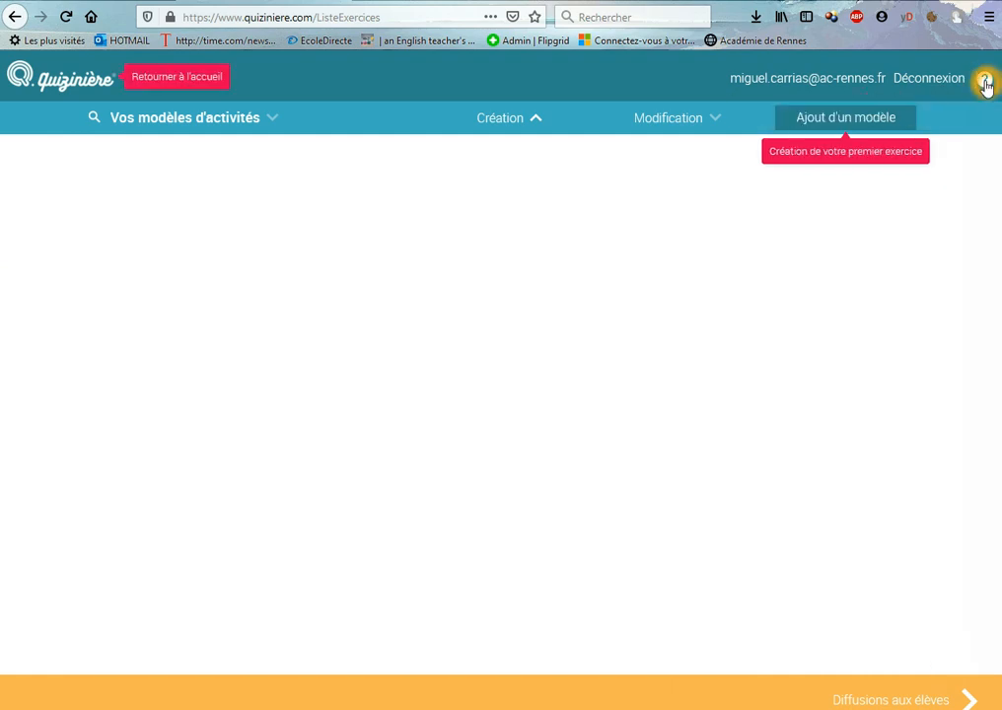
{"action": "left_click", "coordinate": [178, 83]}
{"action": "left_click", "coordinate": [456, 158]}
{"action": "left_click", "coordinate": [846, 120]}
Name the new model SEC4-S04-2
{"action": "left_click", "coordinate": [928, 74]}
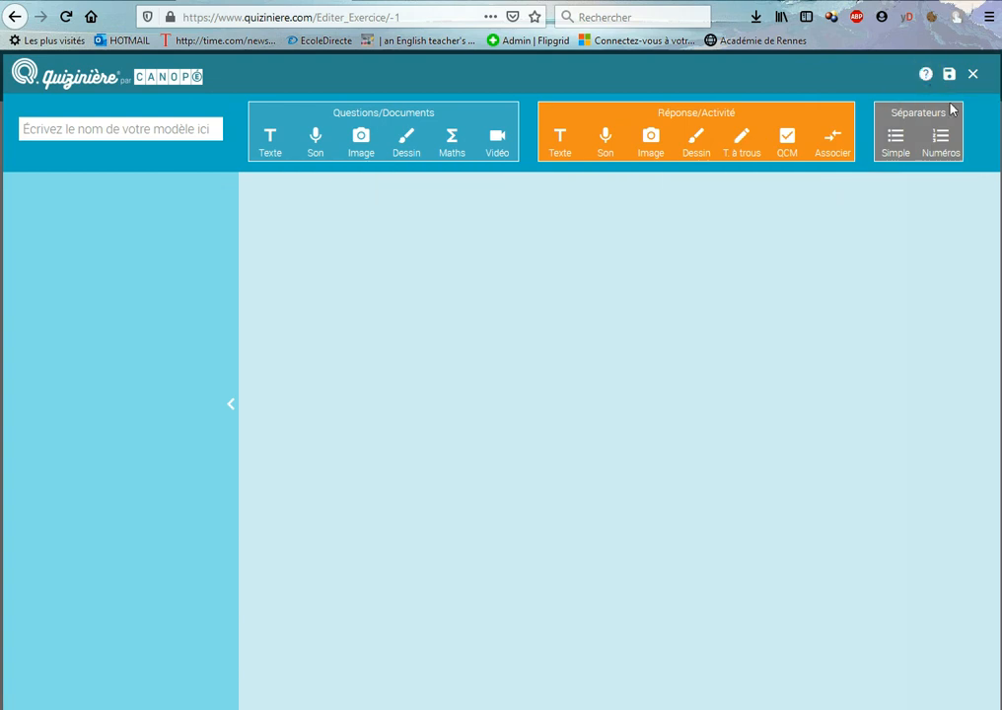
{"action": "left_click", "coordinate": [170, 134]}
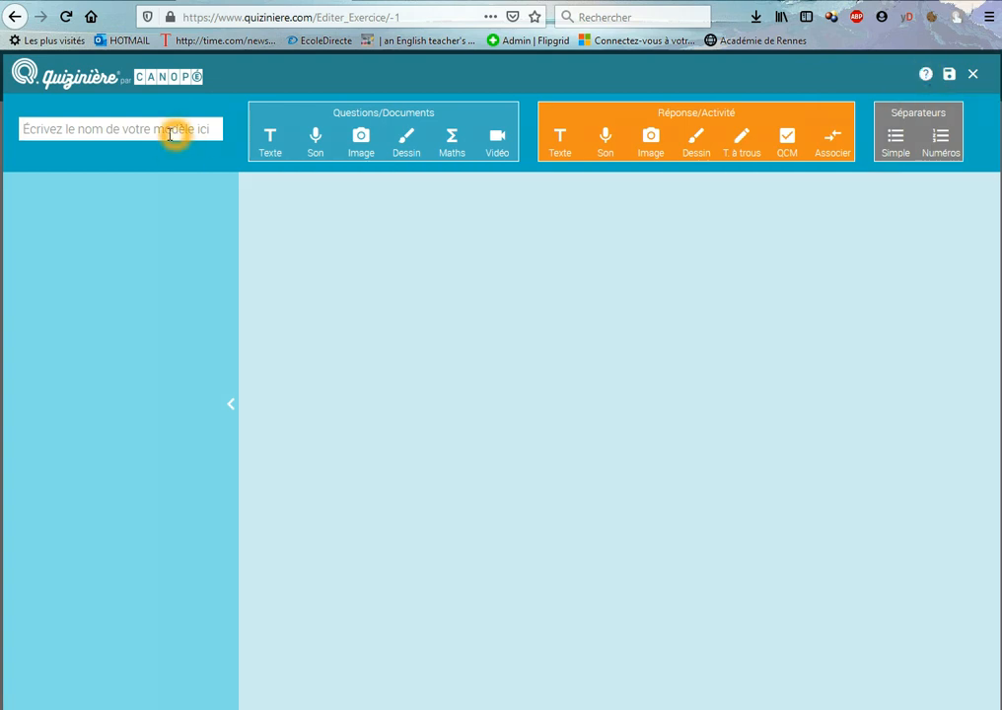
{"action": "type", "text": "SEC4-S04-2"}
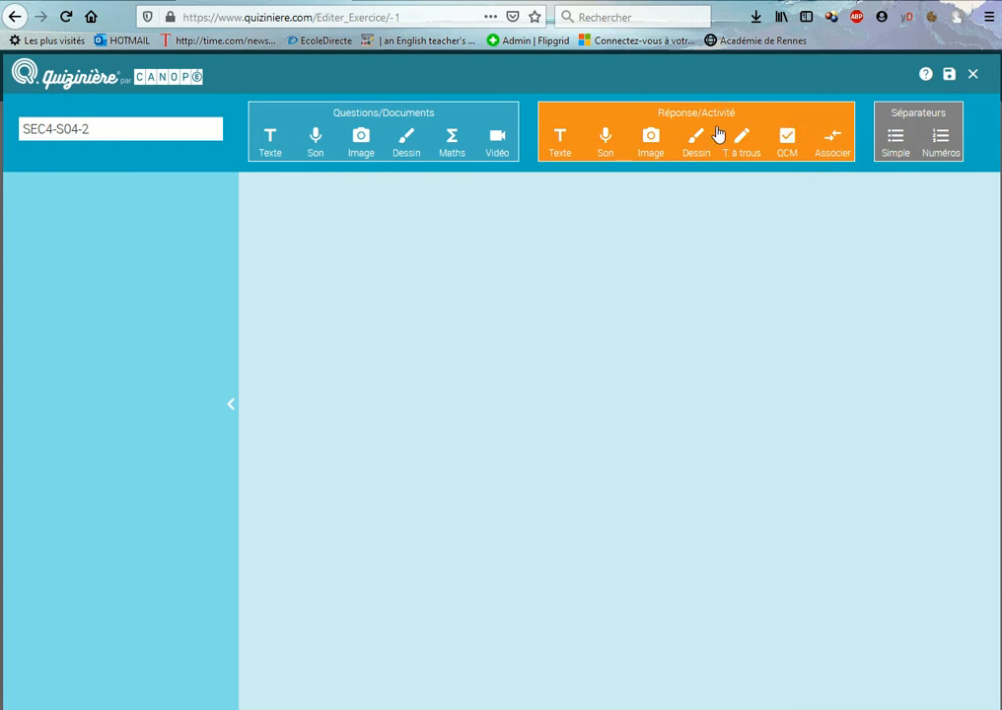
Try adding a simple separator and a numbered separator, and delete both
{"action": "left_click", "coordinate": [898, 126]}
{"action": "left_click", "coordinate": [895, 146]}
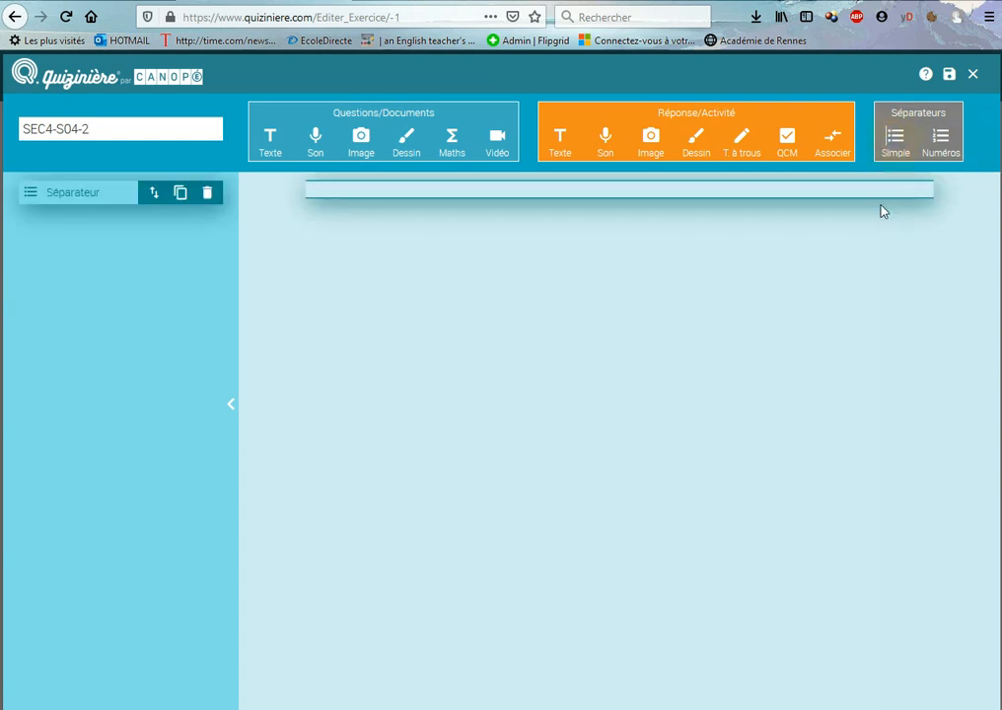
{"action": "left_click", "coordinate": [680, 206]}
{"action": "left_click", "coordinate": [940, 141]}
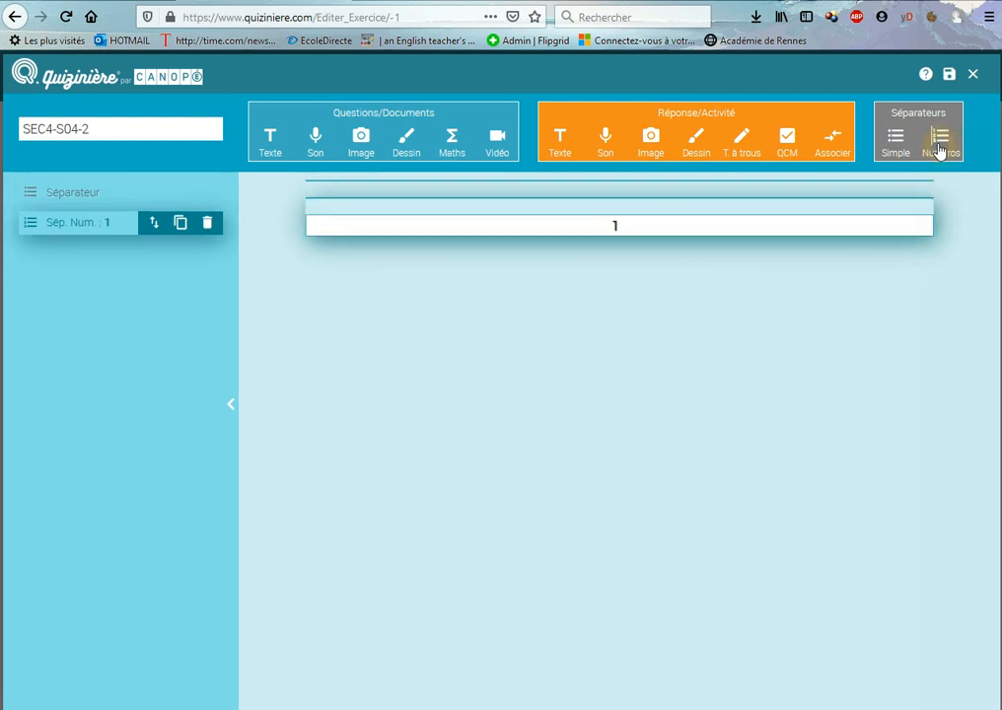
{"action": "left_click", "coordinate": [208, 223]}
{"action": "left_click", "coordinate": [206, 193]}
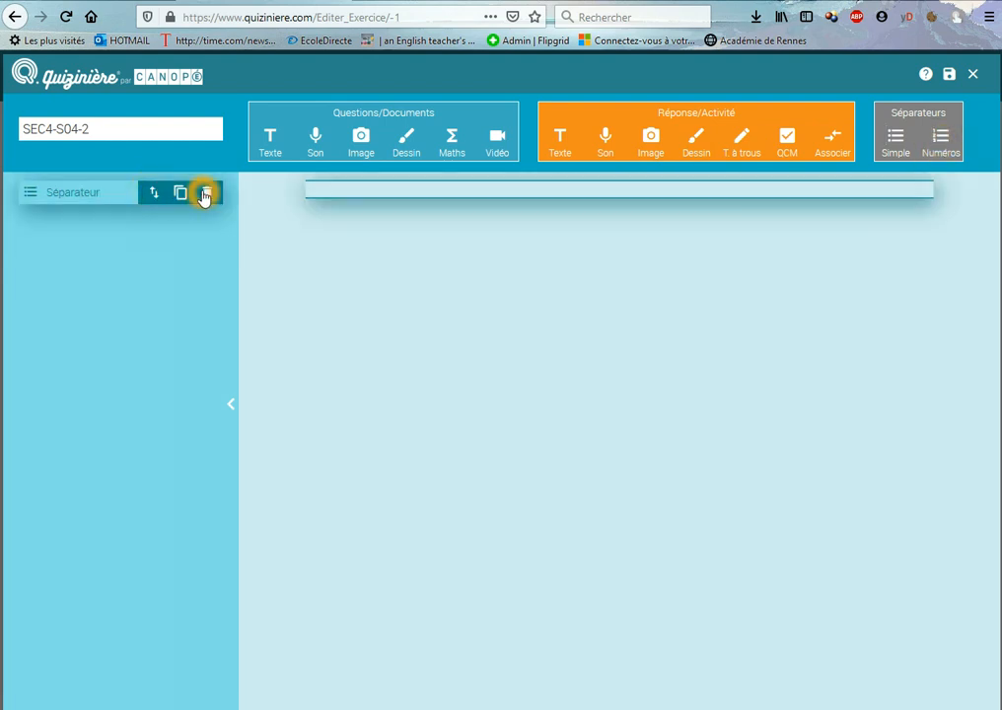
Add a question text block containing "Texte introductif"
{"action": "left_click", "coordinate": [926, 74]}
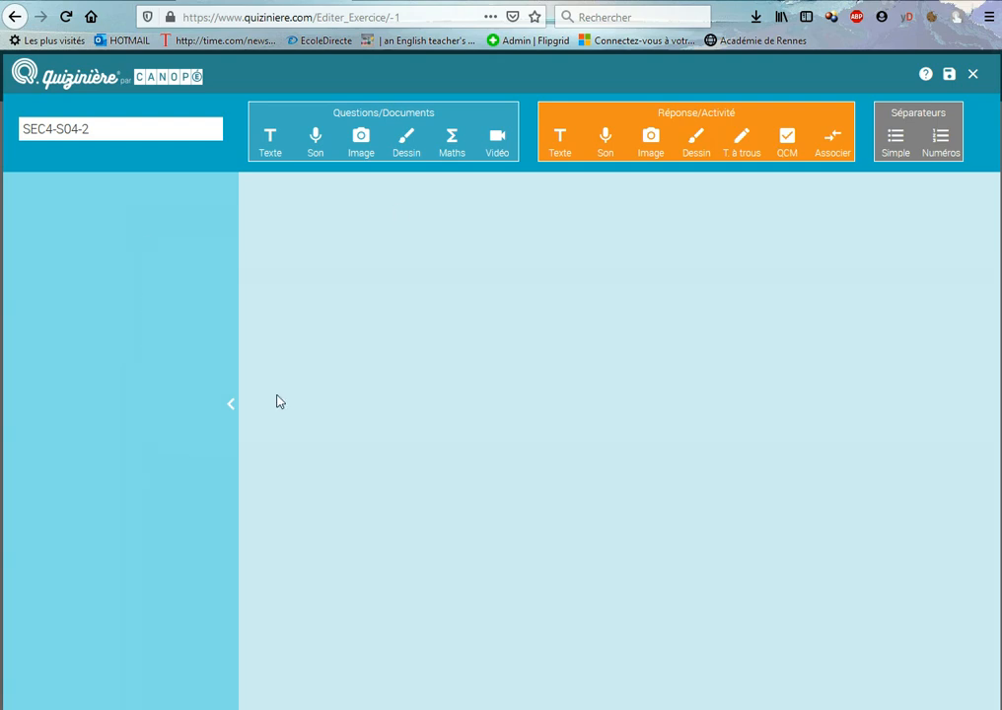
{"action": "left_click", "coordinate": [589, 462]}
{"action": "left_click", "coordinate": [283, 202]}
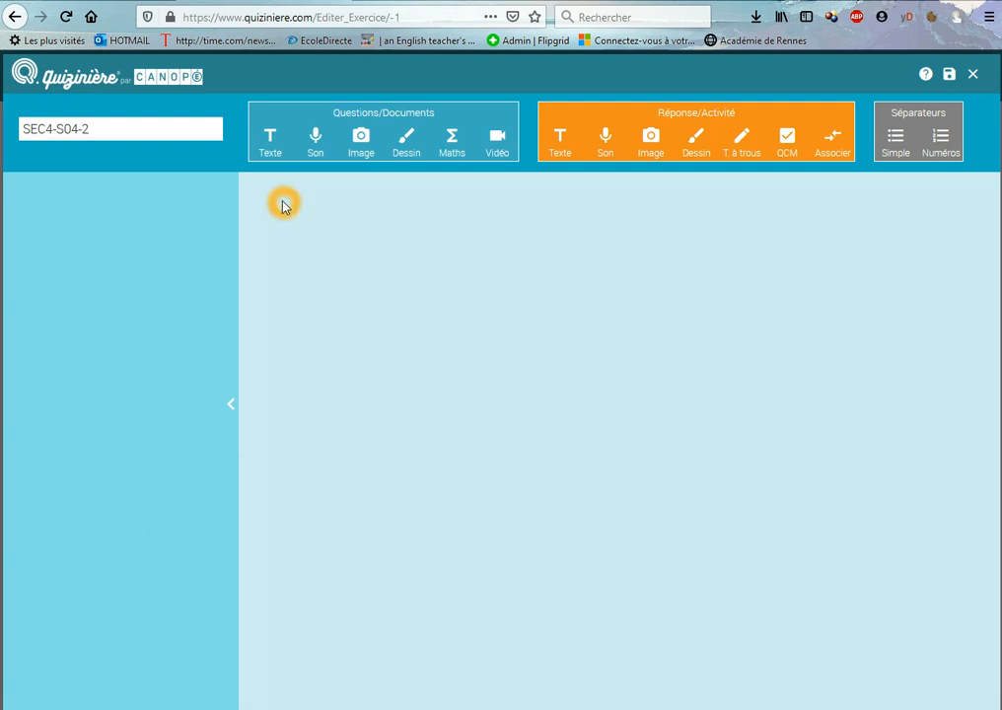
{"action": "left_click", "coordinate": [271, 139]}
{"action": "left_click", "coordinate": [371, 236]}
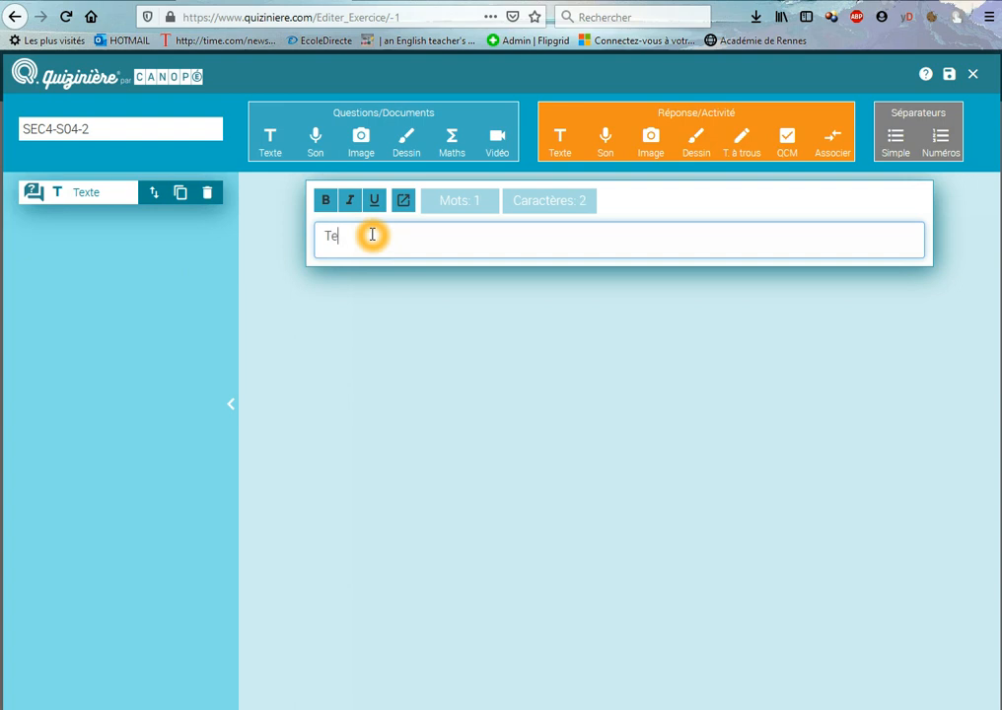
{"action": "type", "text": "Texte mito"}
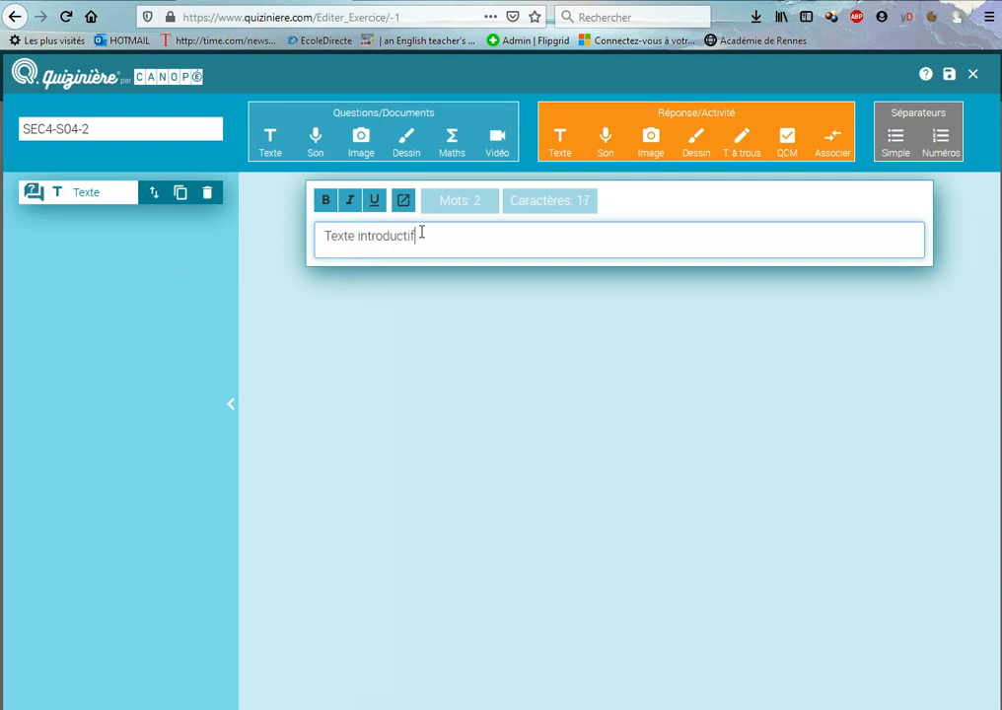
Try bold and underline formatting on the text "Texte introductif"
{"action": "left_click_drag", "start_coordinate": [423, 235], "coordinate": [319, 238]}
{"action": "left_click", "coordinate": [326, 202]}
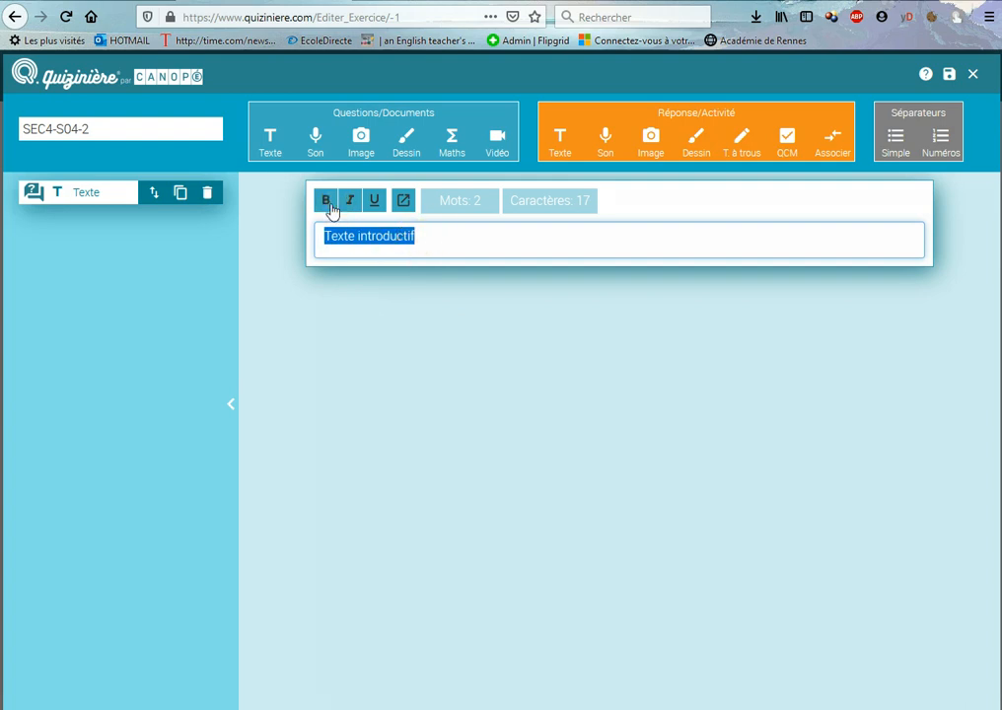
{"action": "left_click", "coordinate": [326, 202]}
{"action": "left_click", "coordinate": [379, 204]}
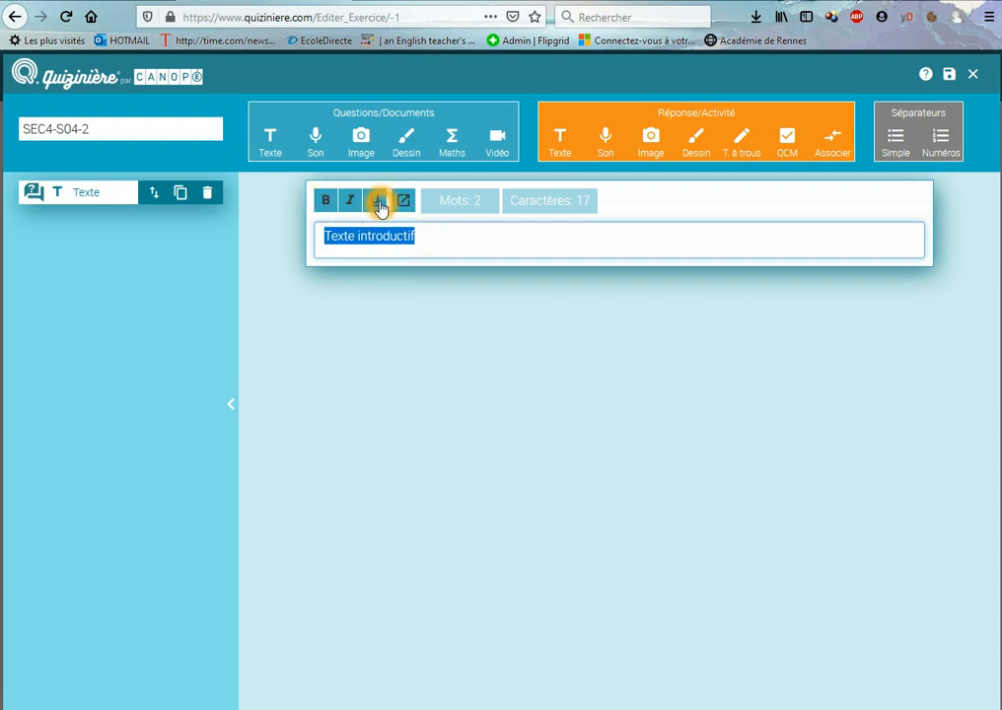
{"action": "left_click_drag", "start_coordinate": [415, 233], "coordinate": [284, 215]}
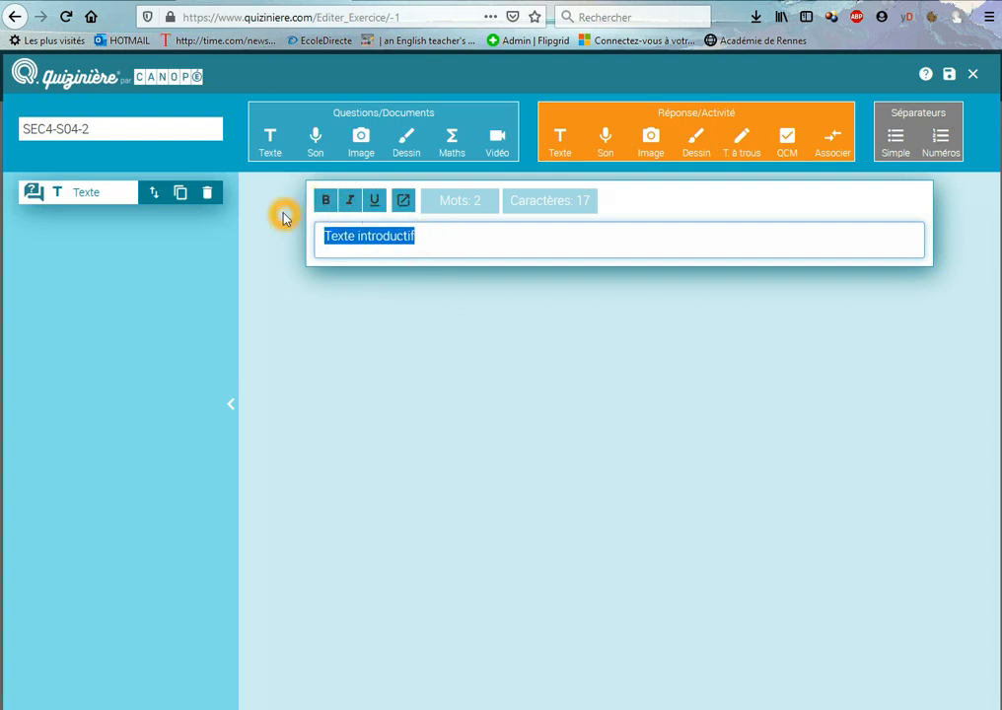
Add sound, image and video question blocks below the introductory text
{"action": "left_click", "coordinate": [316, 150]}
{"action": "left_click", "coordinate": [610, 330]}
{"action": "left_click", "coordinate": [361, 142]}
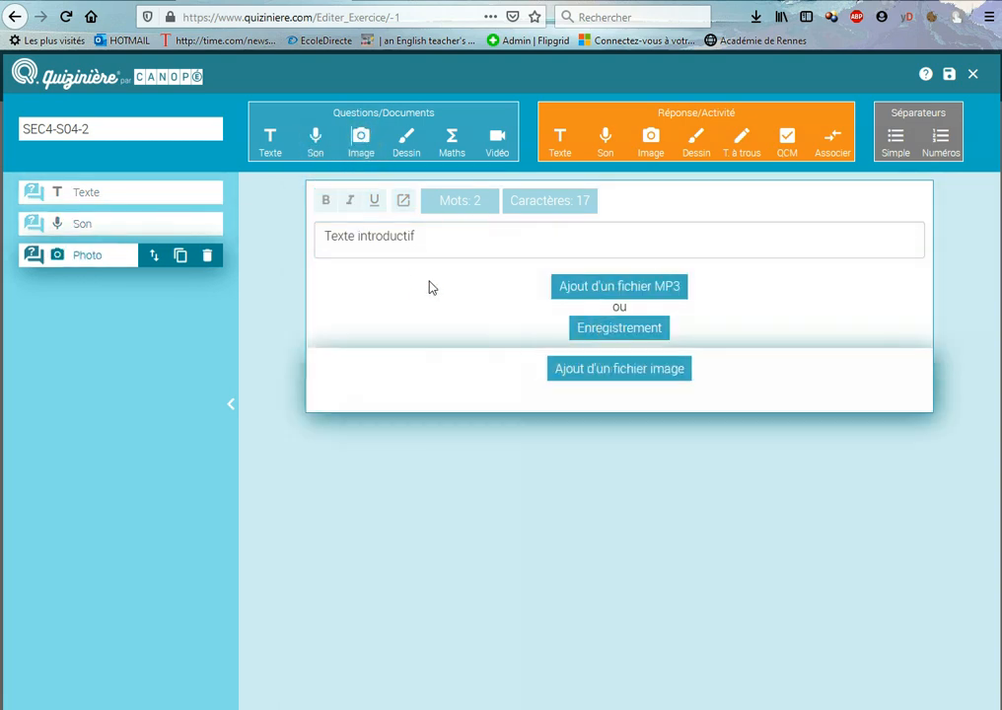
{"action": "left_click", "coordinate": [496, 150]}
Examine the video block's YouTube address field and its start and stop time settings
{"action": "left_click", "coordinate": [613, 475]}
{"action": "left_click", "coordinate": [691, 475]}
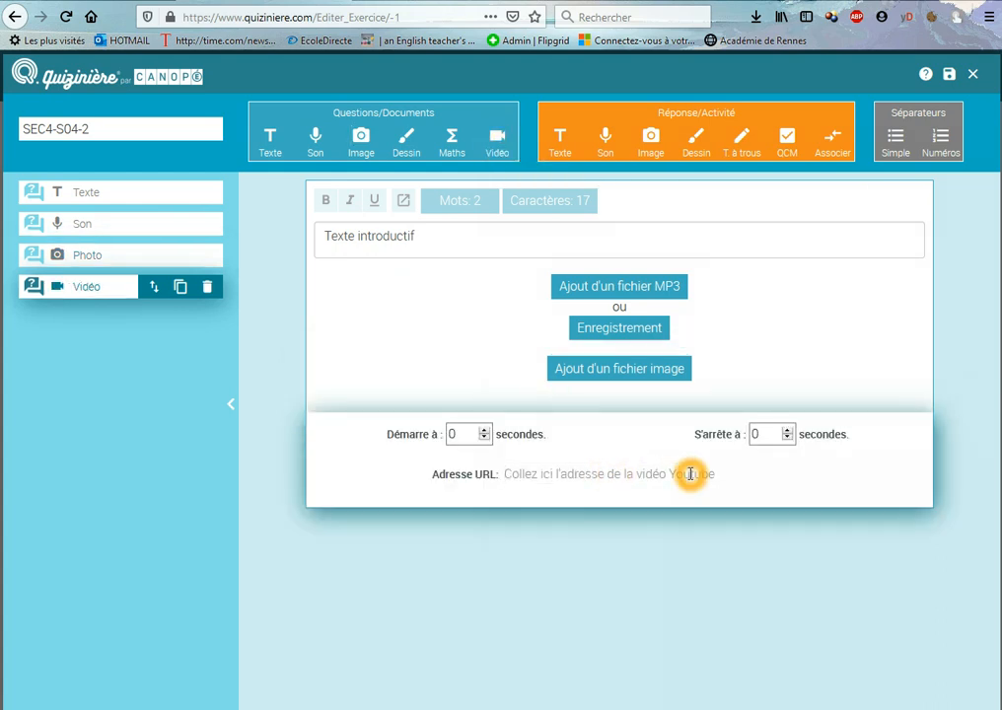
{"action": "left_click", "coordinate": [627, 491]}
{"action": "left_click", "coordinate": [646, 479]}
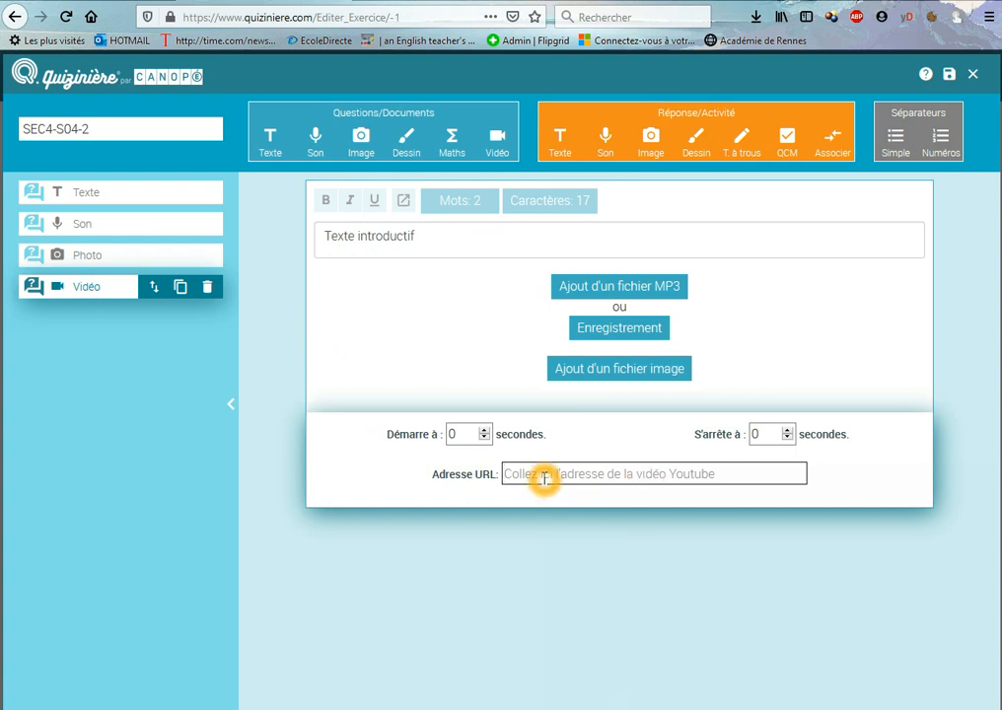
{"action": "left_click", "coordinate": [704, 473]}
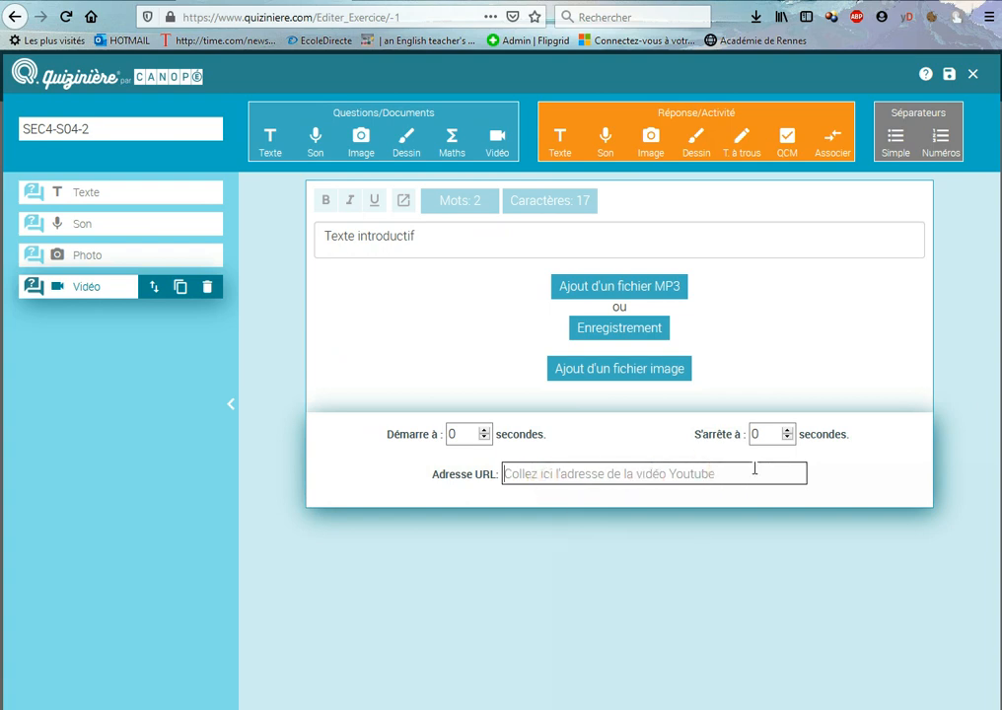
{"action": "left_click", "coordinate": [673, 472]}
{"action": "left_click", "coordinate": [531, 427]}
{"action": "left_click", "coordinate": [566, 432]}
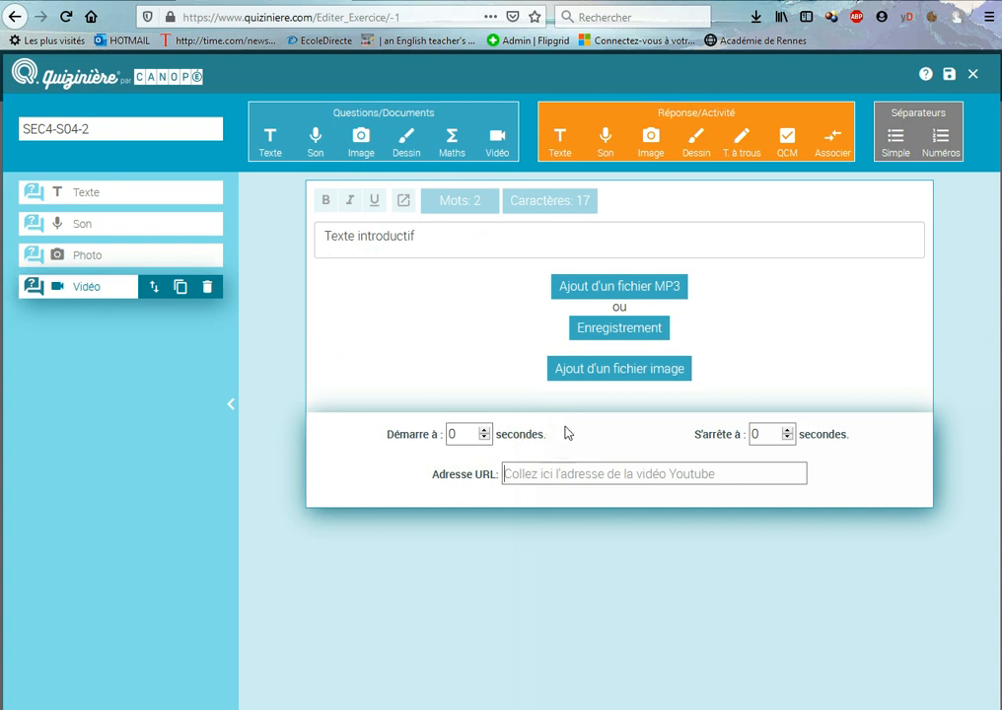
{"action": "left_click", "coordinate": [484, 432]}
{"action": "left_click", "coordinate": [485, 432]}
{"action": "left_click", "coordinate": [485, 439]}
Move the video block directly below the introductory text, and delete the sound and photo blocks
{"action": "left_click", "coordinate": [116, 250]}
{"action": "left_click", "coordinate": [105, 286]}
{"action": "left_click", "coordinate": [152, 292]}
{"action": "left_click", "coordinate": [180, 288]}
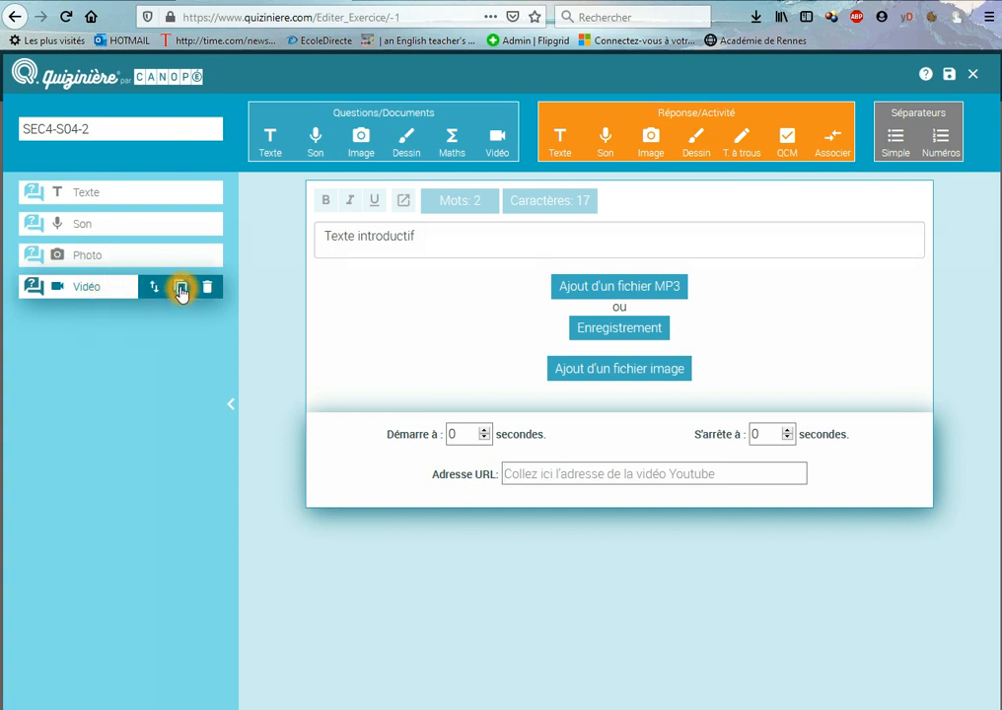
{"action": "left_click", "coordinate": [207, 287]}
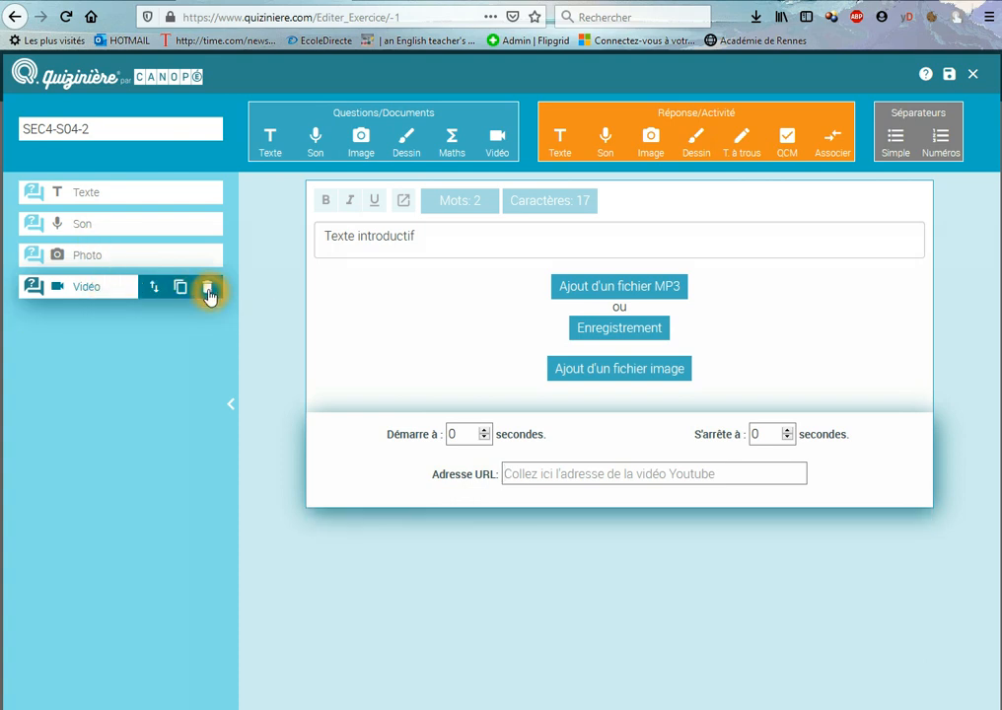
{"action": "left_click_drag", "start_coordinate": [152, 288], "coordinate": [155, 226]}
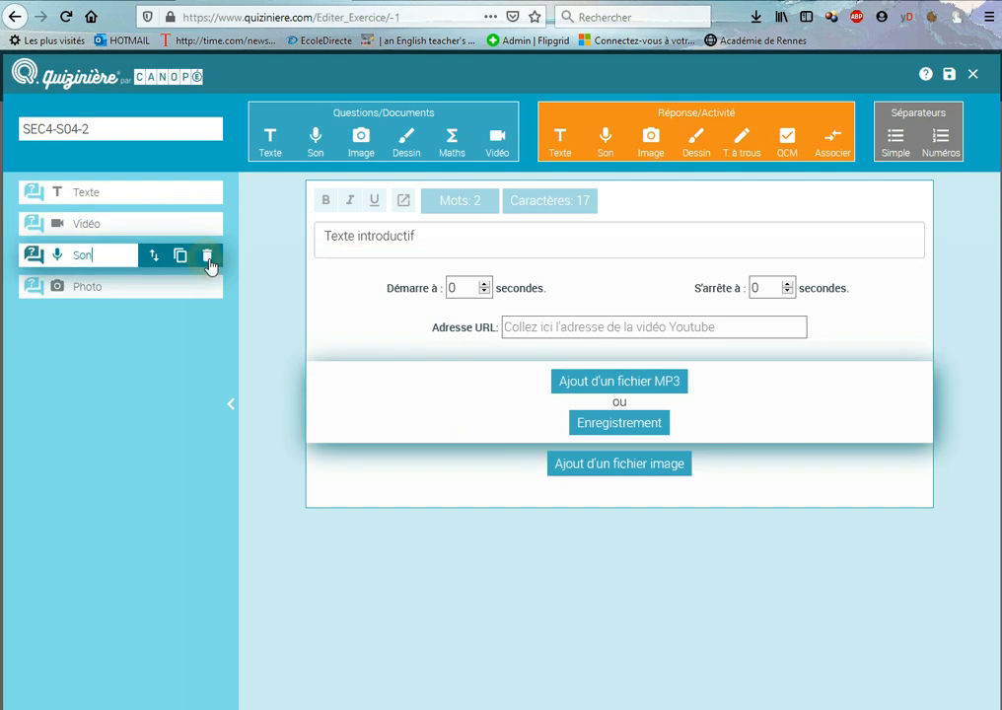
{"action": "left_click", "coordinate": [208, 257]}
{"action": "left_click", "coordinate": [206, 257]}
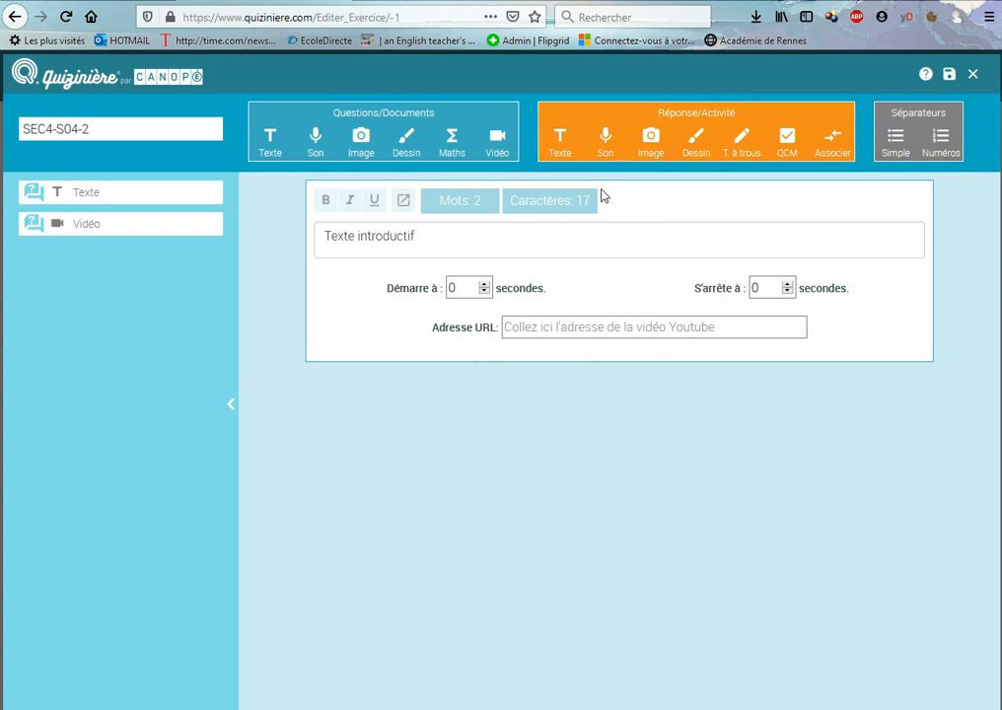
Try adding a text response block below the video, and delete it
{"action": "left_click", "coordinate": [560, 143]}
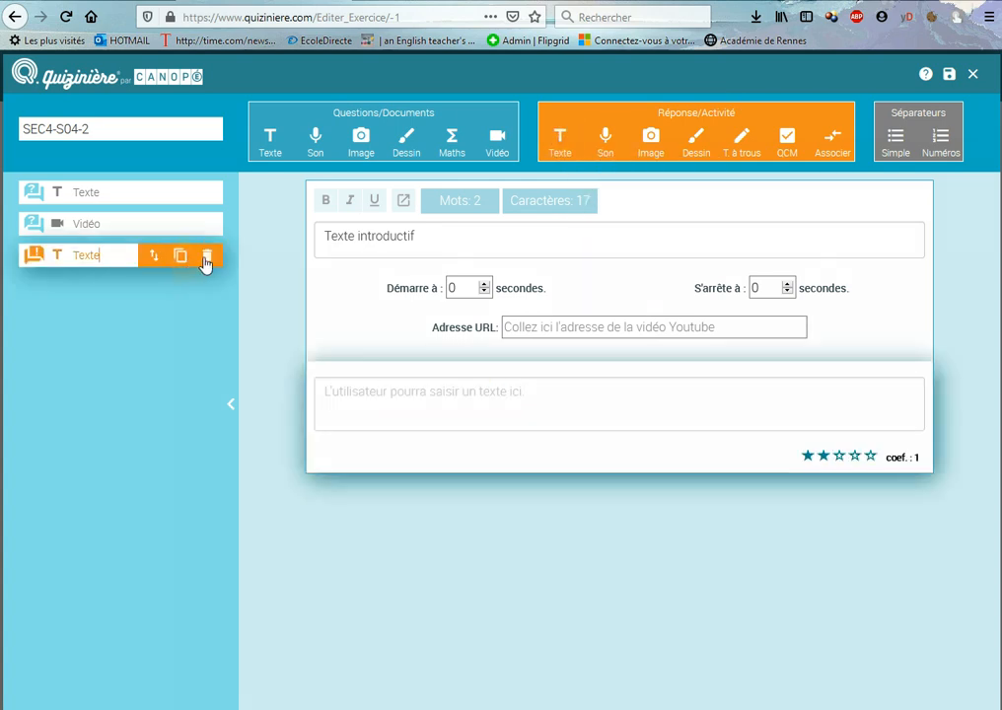
{"action": "left_click", "coordinate": [207, 256]}
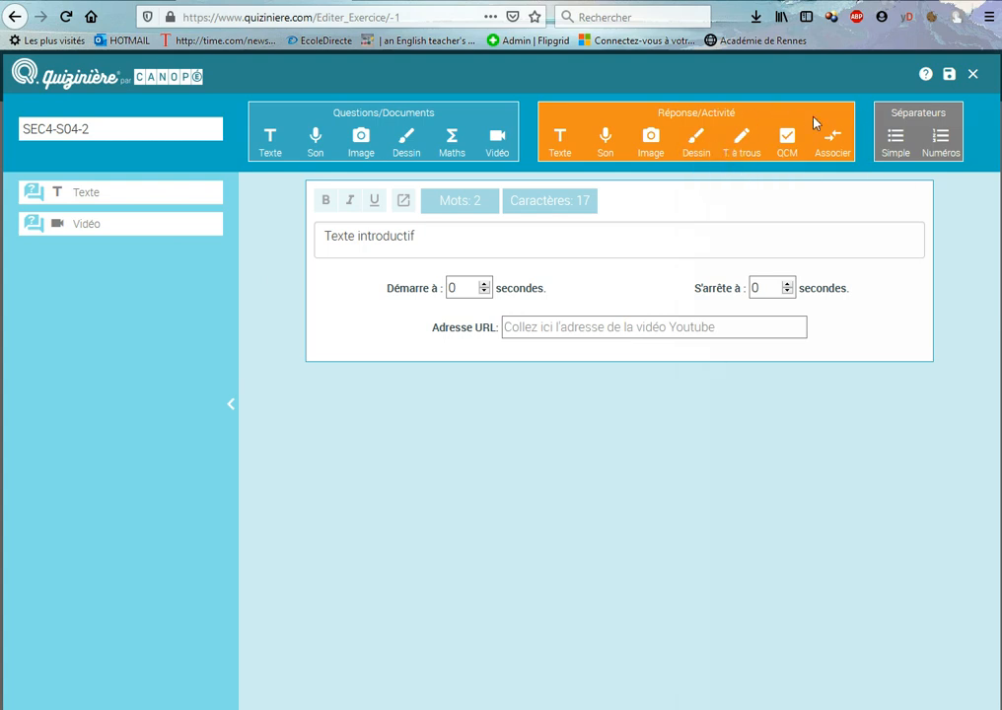
Add a fill-in-the-blank response block below the video with the full text "taper ici le mot qui manque"
{"action": "left_click", "coordinate": [742, 148]}
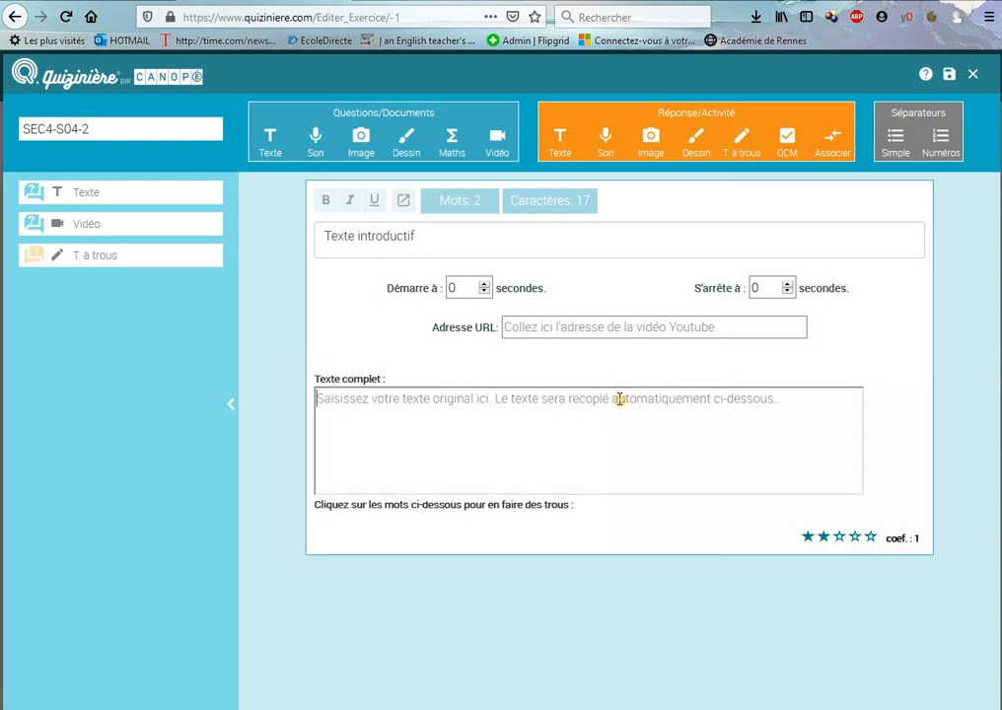
{"action": "left_click", "coordinate": [624, 398]}
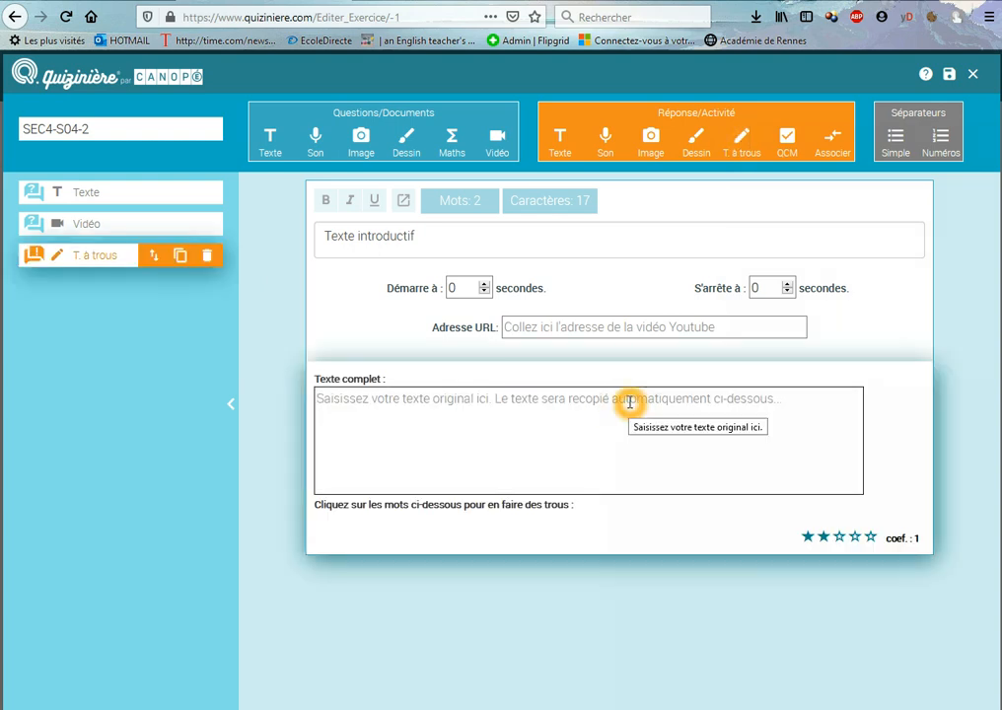
{"action": "type", "text": "taper ici"}
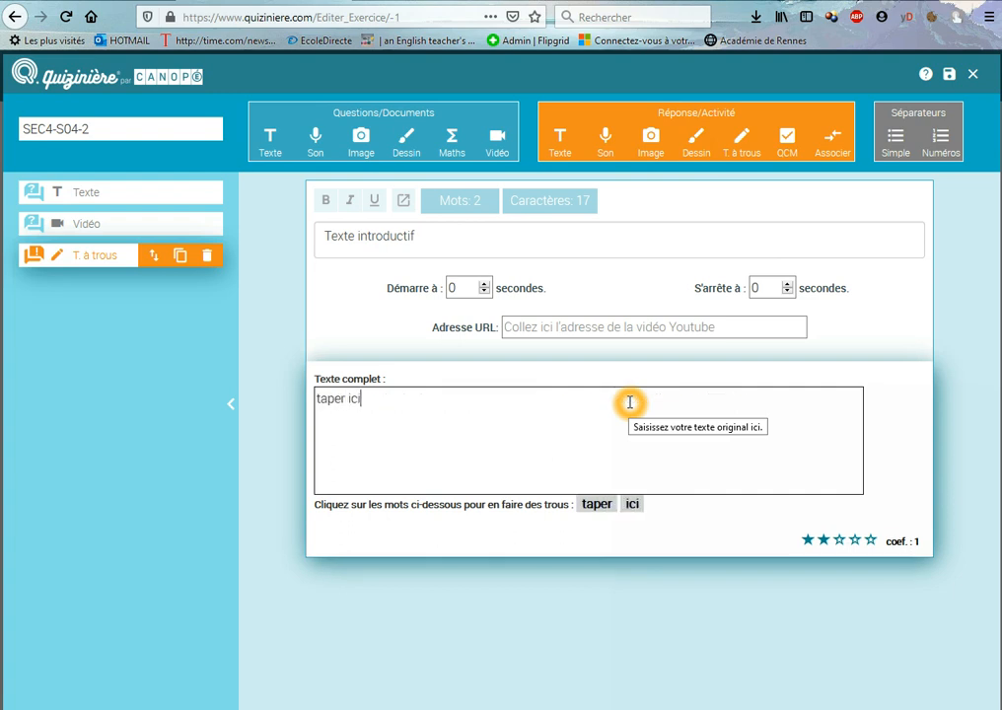
{"action": "type", "text": " le mot qui manque"}
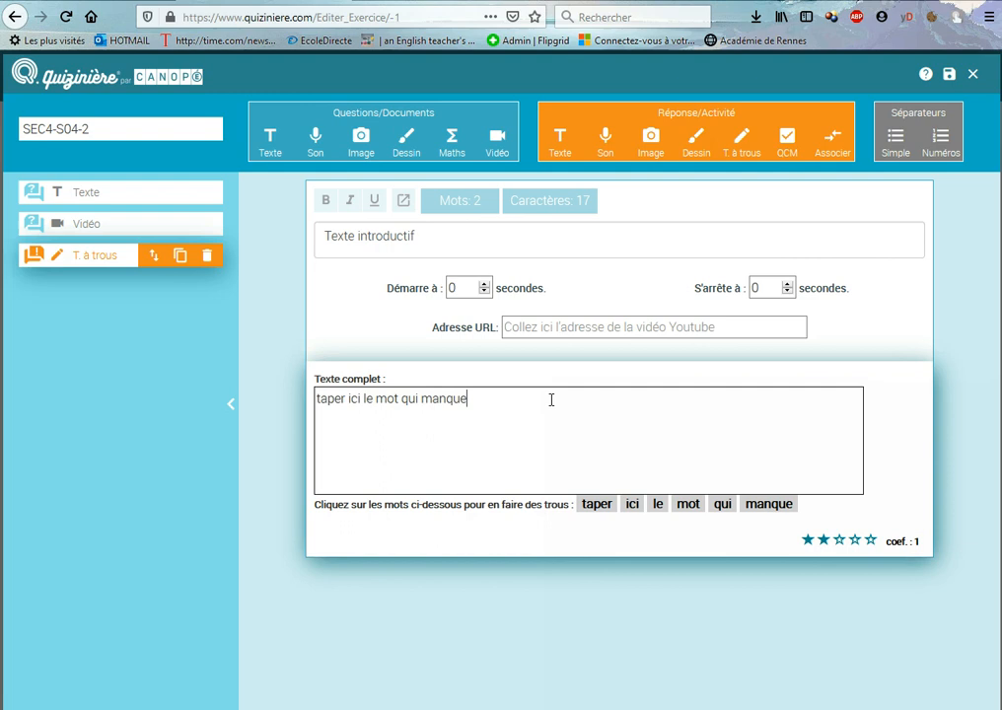
Turn the word "mot" in the fill-in-the-blank sentence into a blank
{"action": "left_click_drag", "start_coordinate": [551, 401], "coordinate": [322, 400]}
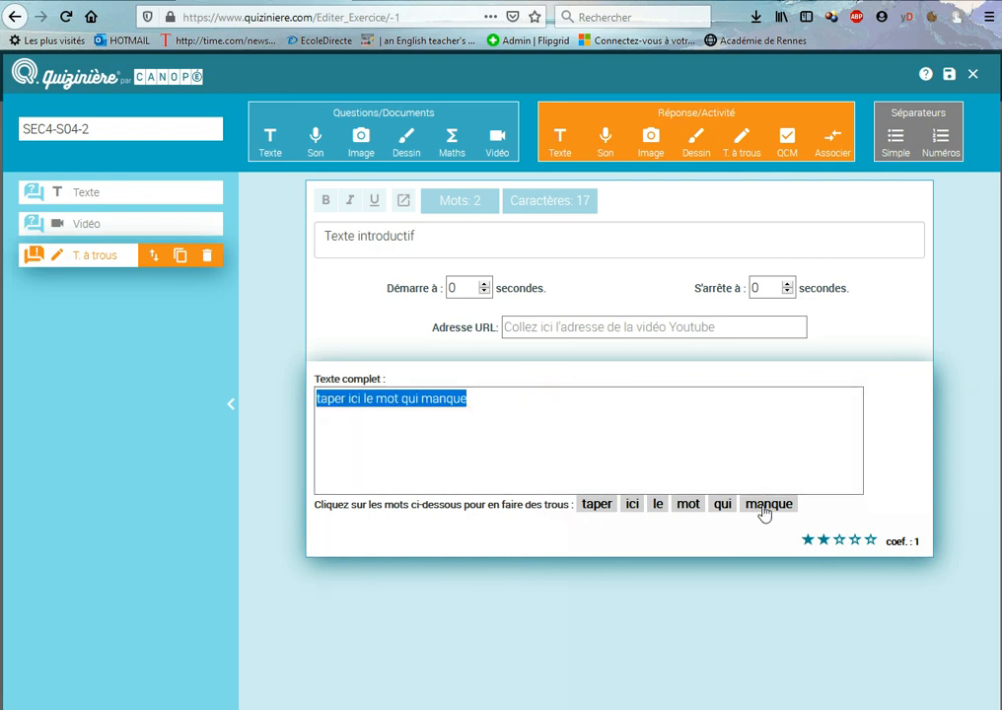
{"action": "left_click", "coordinate": [625, 520]}
{"action": "left_click", "coordinate": [691, 511]}
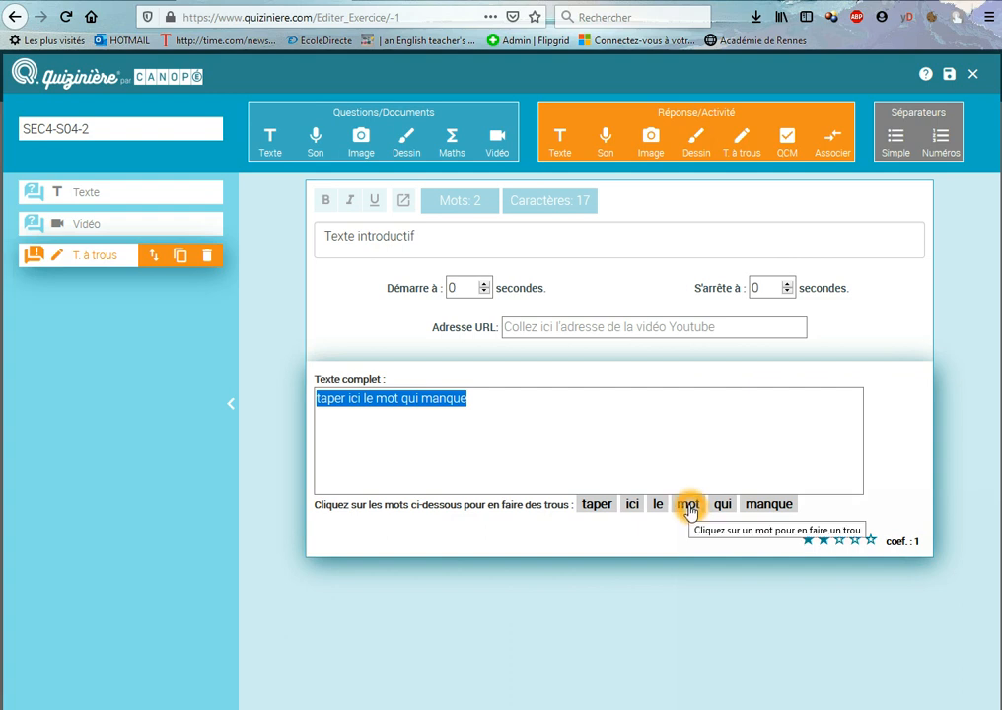
{"action": "left_click", "coordinate": [691, 511]}
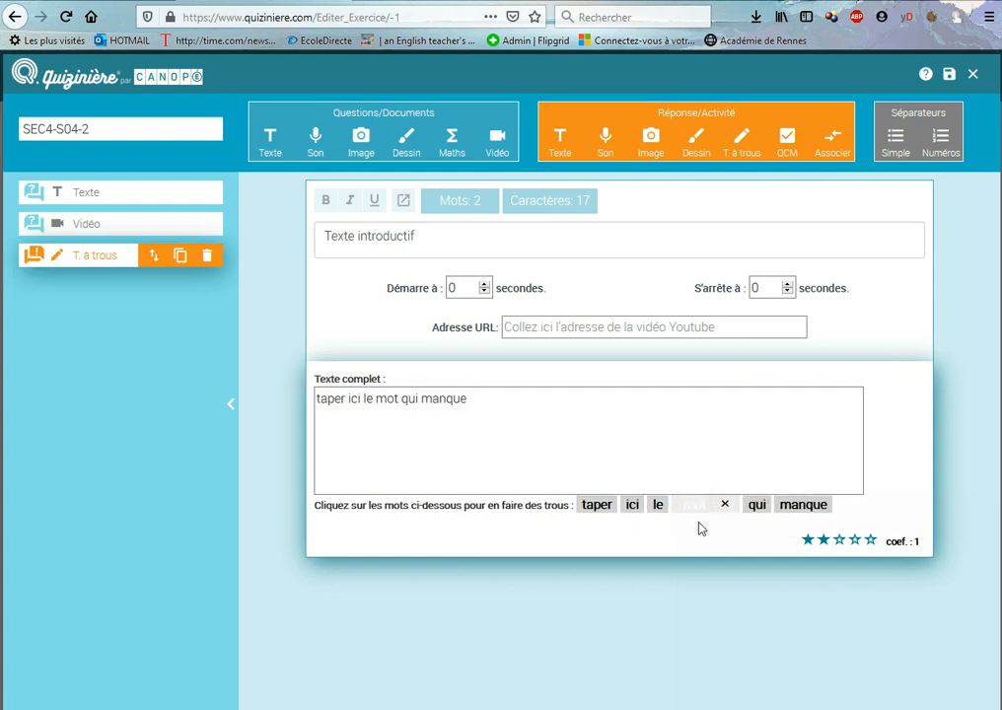
{"action": "left_click", "coordinate": [702, 515]}
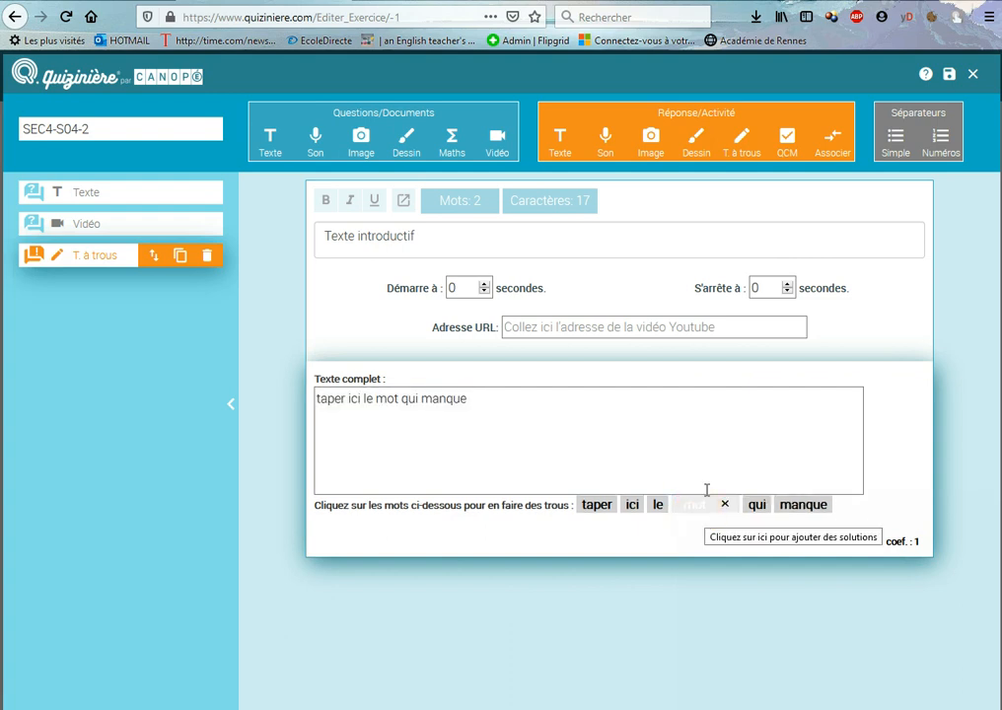
Add a multiple-choice (QCM) block below the fill-in-the-blank block, and move the introductory text block directly above it
{"action": "left_click", "coordinate": [789, 146]}
{"action": "left_click", "coordinate": [671, 404]}
{"action": "left_click", "coordinate": [634, 580]}
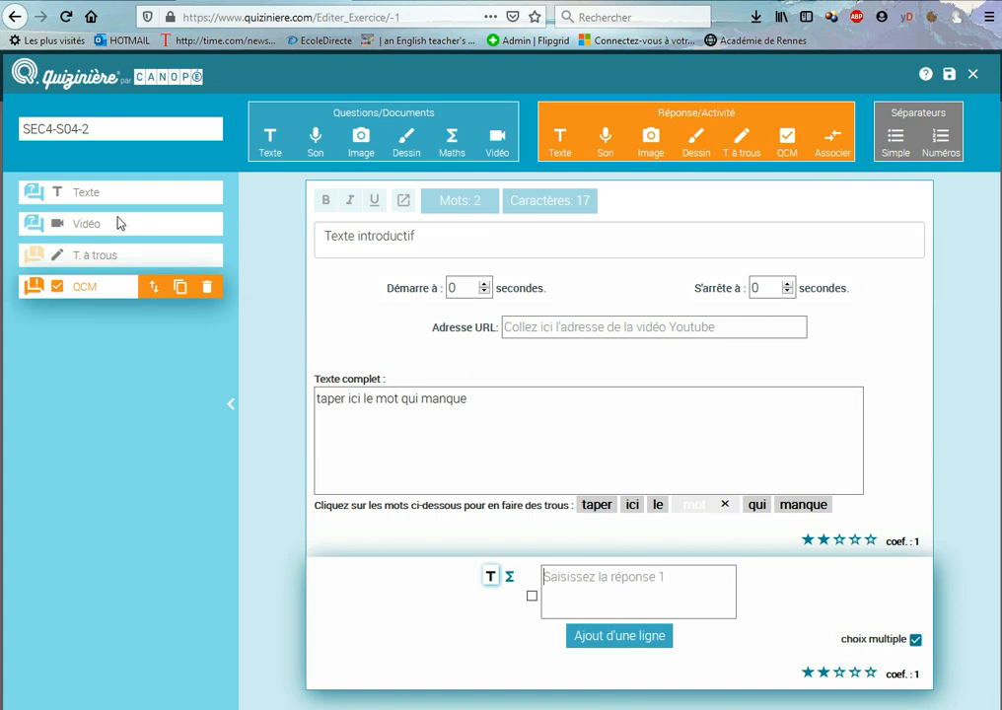
{"action": "left_click", "coordinate": [158, 194]}
{"action": "left_click_drag", "start_coordinate": [150, 192], "coordinate": [153, 259]}
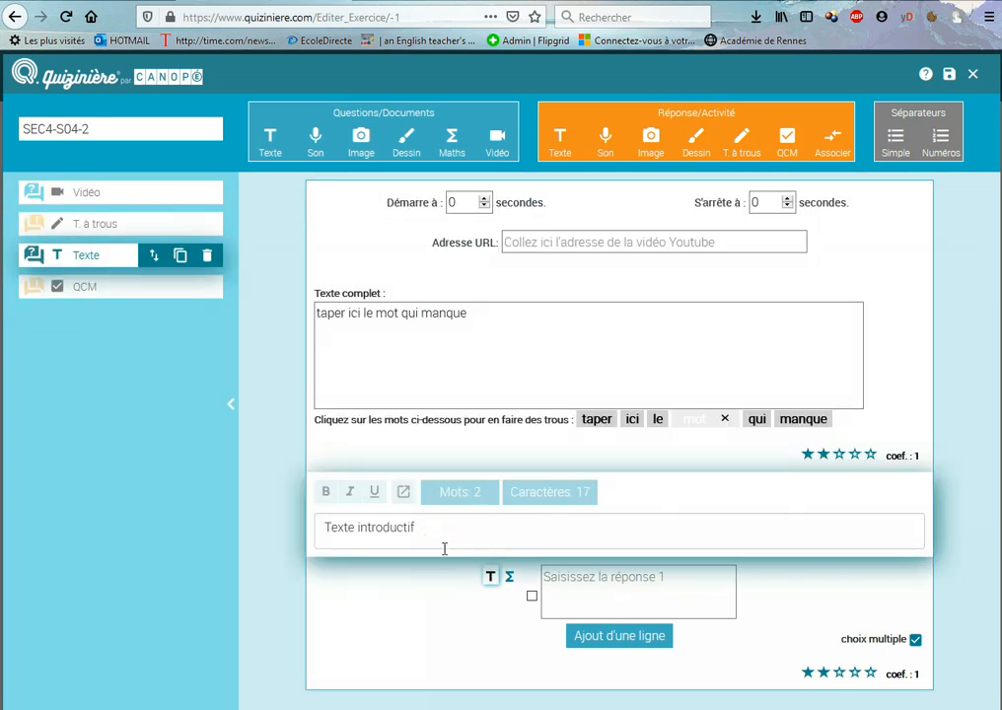
Enter three answers in the multiple-choice block: "gfhfgh", "fghfgh" and "fghgf"
{"action": "left_click", "coordinate": [575, 595]}
{"action": "type", "text": "gfhfgh"}
{"action": "left_click", "coordinate": [610, 637]}
{"action": "type", "text": "fghfgh"}
{"action": "left_click", "coordinate": [617, 691]}
{"action": "type", "text": "fg"}
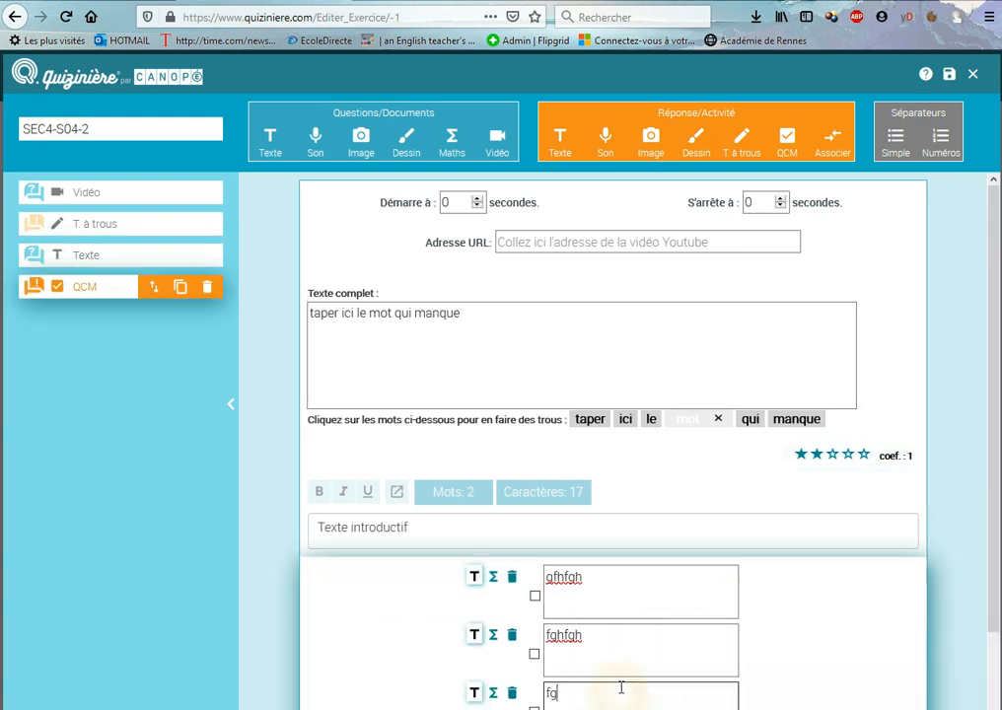
{"action": "type", "text": "hgf"}
Mark the first two answers of the multiple-choice block as correct
{"action": "scroll", "coordinate": [629, 627], "scroll_direction": "down", "scroll_amount": 2}
{"action": "left_click", "coordinate": [534, 513]}
{"action": "left_click", "coordinate": [534, 569]}
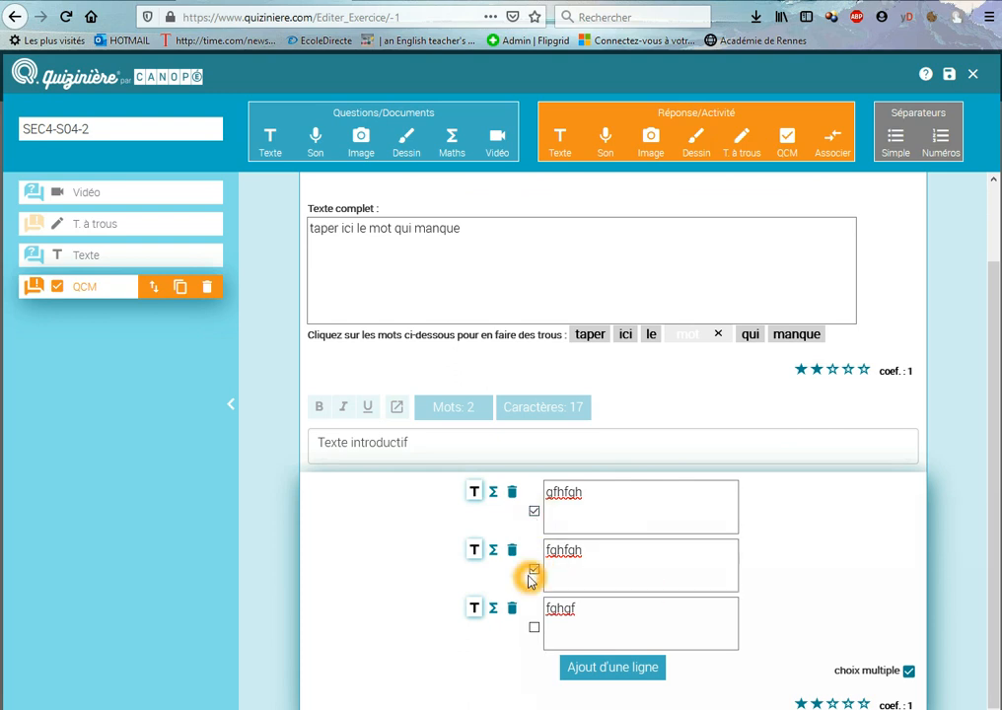
{"action": "left_click_drag", "start_coordinate": [835, 676], "coordinate": [864, 671]}
{"action": "left_click", "coordinate": [874, 670]}
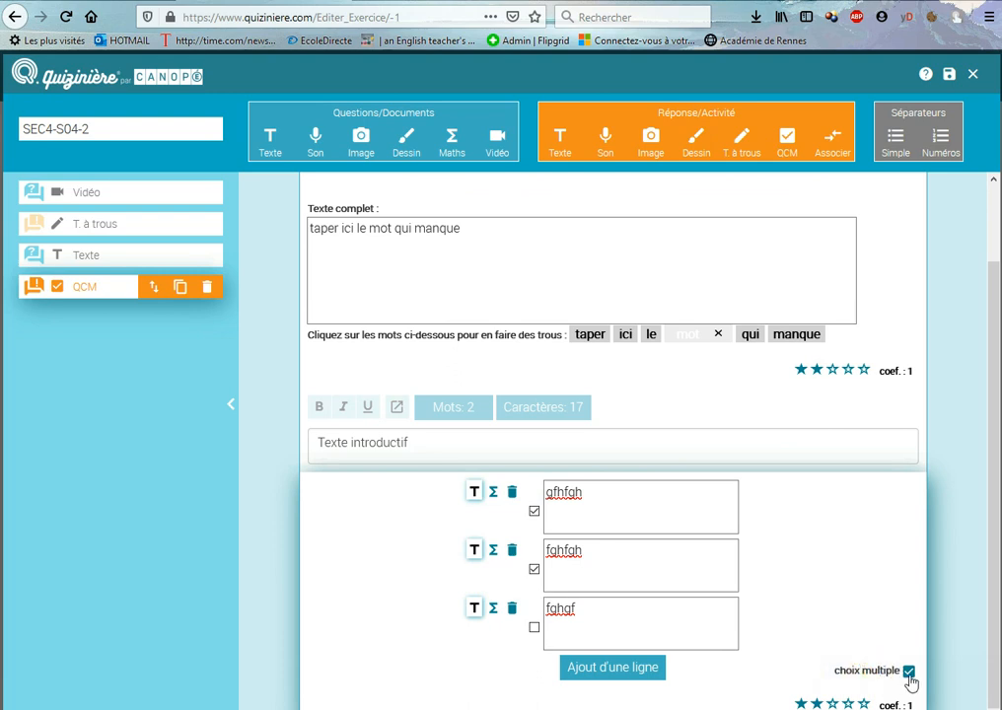
Turn off multiple selection for the QCM block and mark the third answer, "fghgf", as the correct one
{"action": "left_click", "coordinate": [909, 672]}
{"action": "left_click", "coordinate": [540, 523]}
{"action": "left_click", "coordinate": [535, 572]}
{"action": "left_click", "coordinate": [535, 627]}
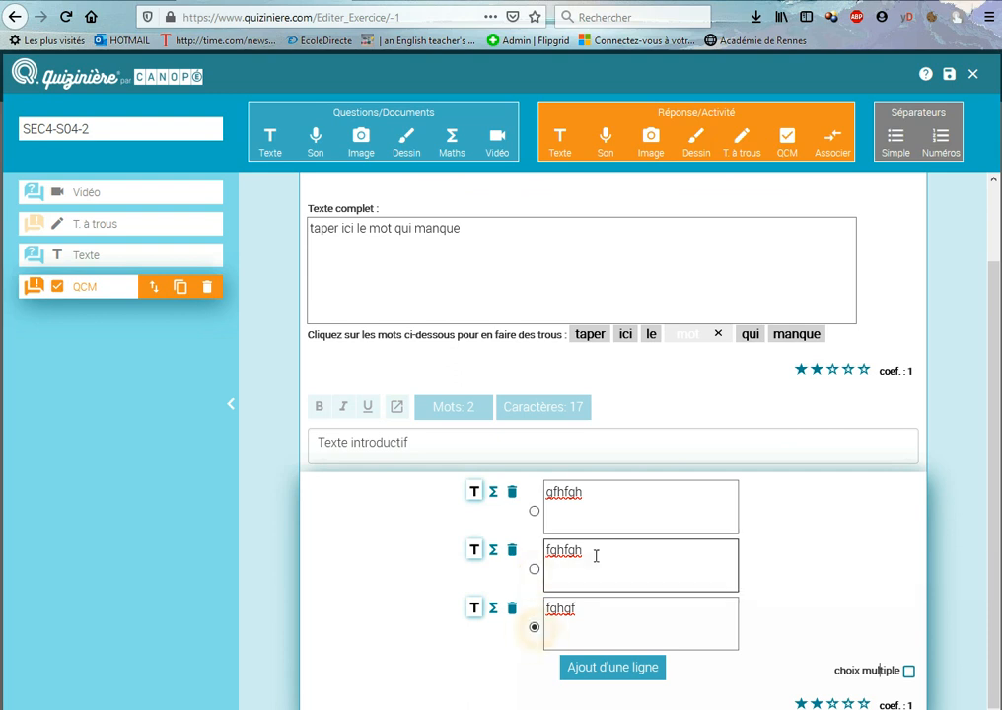
Add a matching (Associer) block below the multiple-choice block and extend it to four pairs
{"action": "left_click", "coordinate": [835, 146]}
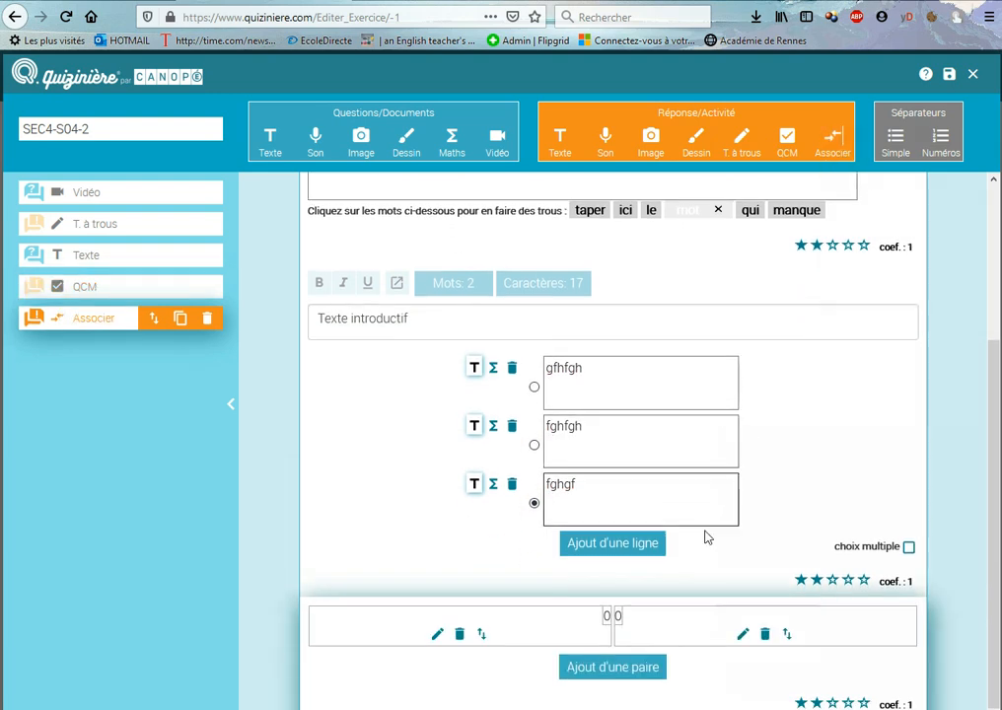
{"action": "left_click", "coordinate": [637, 669]}
{"action": "scroll", "coordinate": [637, 680], "scroll_direction": "down", "scroll_amount": 1}
{"action": "left_click", "coordinate": [642, 678]}
{"action": "left_click", "coordinate": [635, 705]}
{"action": "scroll", "coordinate": [651, 681], "scroll_direction": "down", "scroll_amount": 1}
{"action": "scroll", "coordinate": [665, 648], "scroll_direction": "down", "scroll_amount": 1}
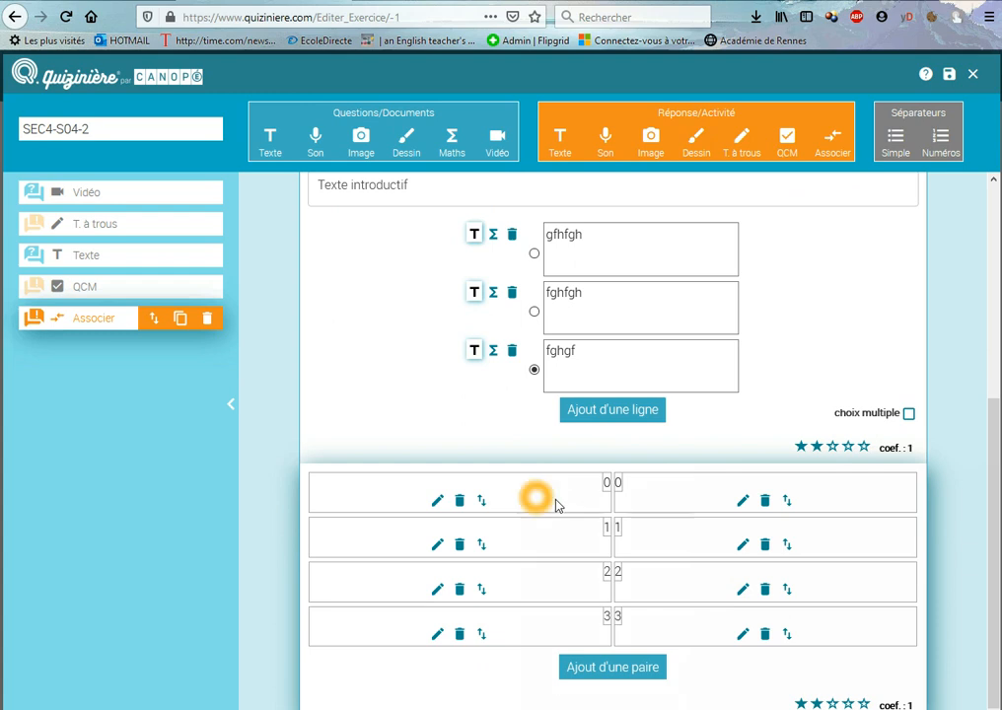
{"action": "left_click", "coordinate": [634, 499]}
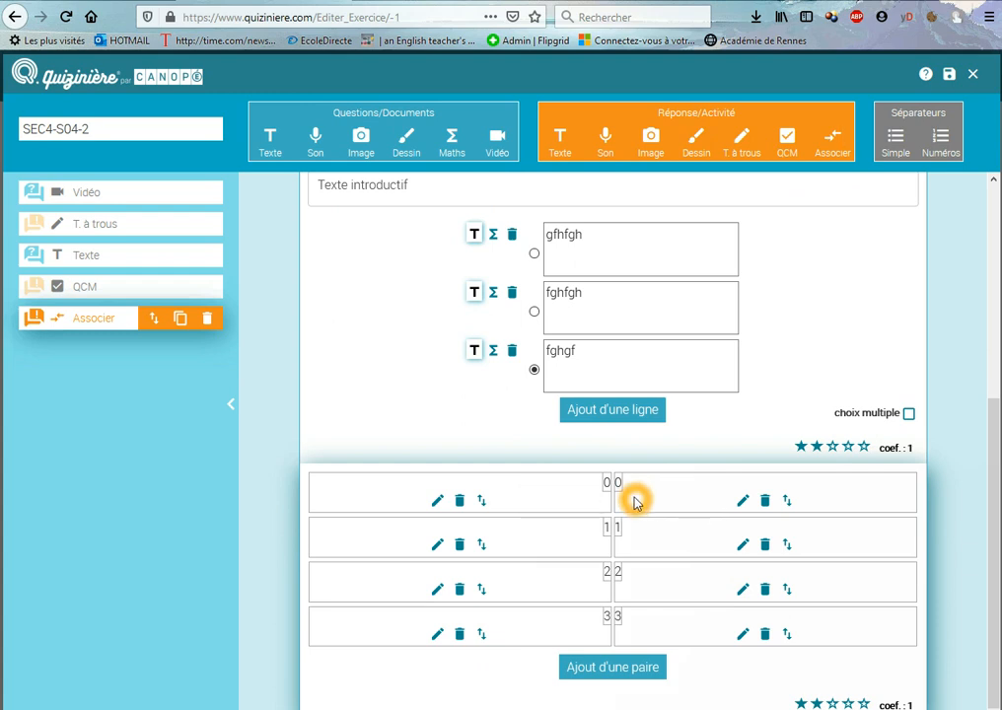
{"action": "left_click", "coordinate": [582, 490]}
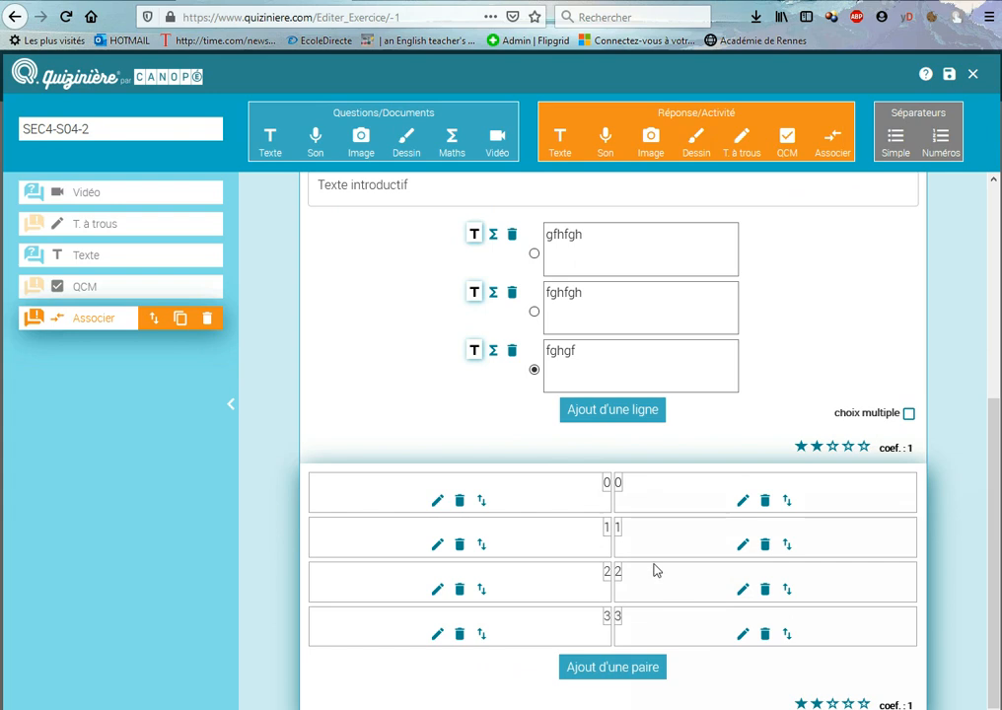
{"action": "scroll", "coordinate": [669, 548], "scroll_direction": "up", "scroll_amount": 3}
{"action": "scroll", "coordinate": [670, 548], "scroll_direction": "down", "scroll_amount": 3}
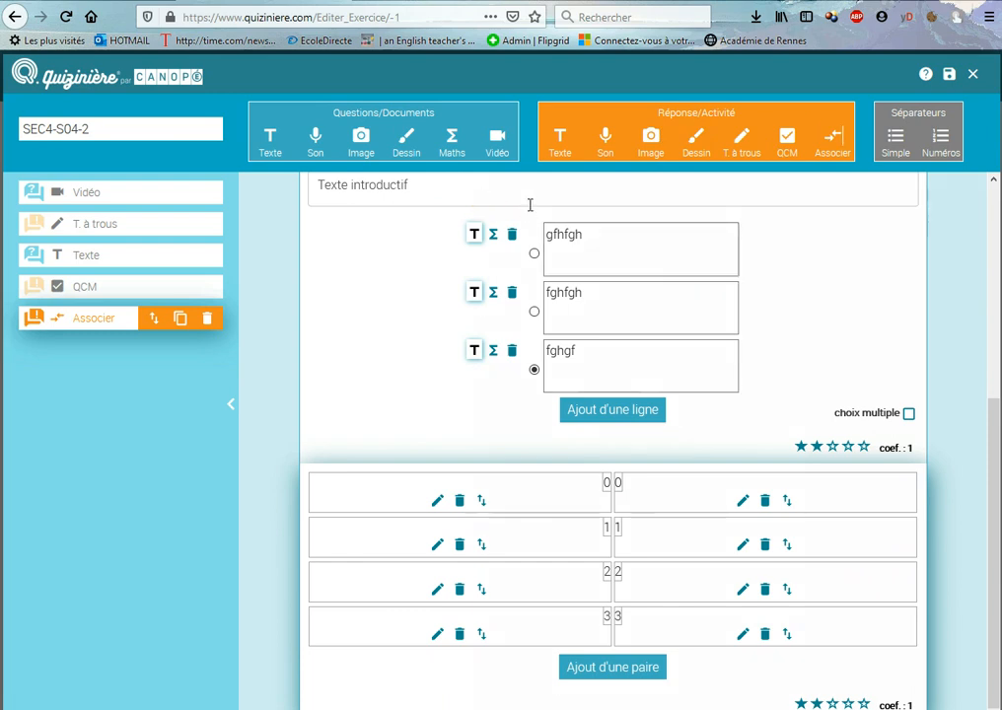
Save the activity and close the editor to return to the list of activity models
{"action": "left_click", "coordinate": [950, 77]}
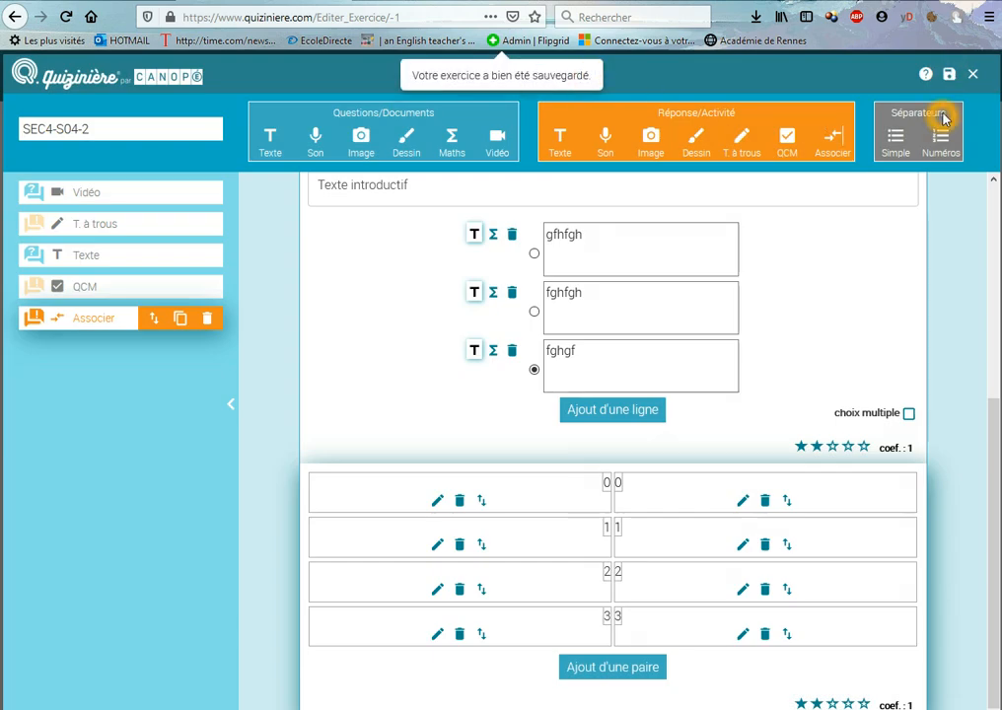
{"action": "left_click", "coordinate": [974, 75]}
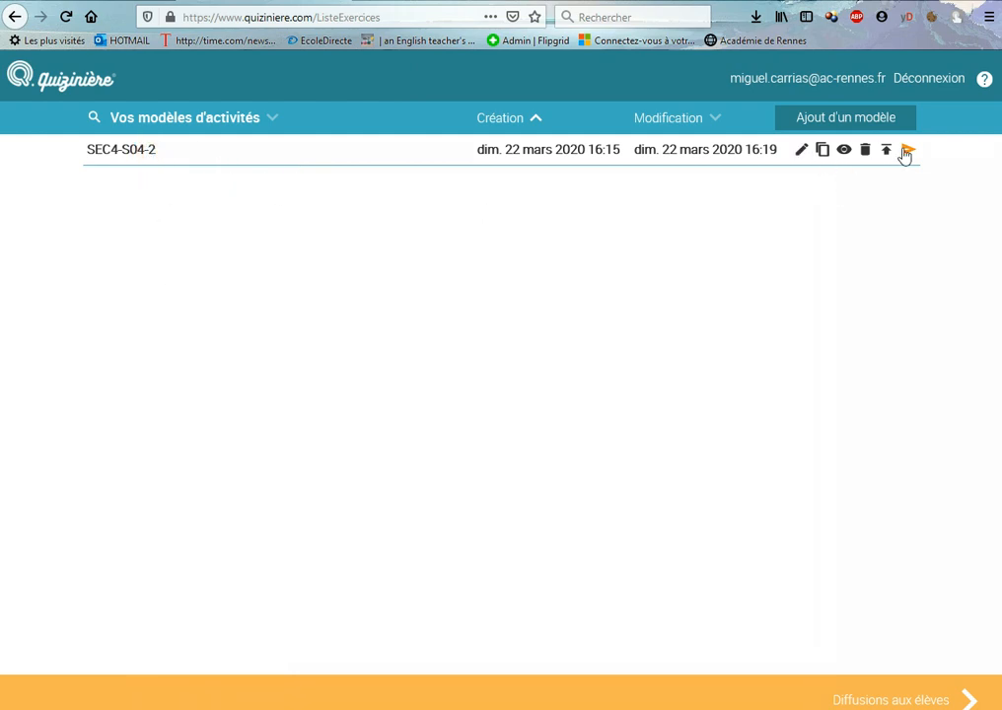
{"action": "left_click", "coordinate": [802, 157]}
{"action": "left_click", "coordinate": [823, 157]}
Open the sharing options of the SEC4-S04-2 model, copy its sharing link, and close them
{"action": "left_click", "coordinate": [887, 151]}
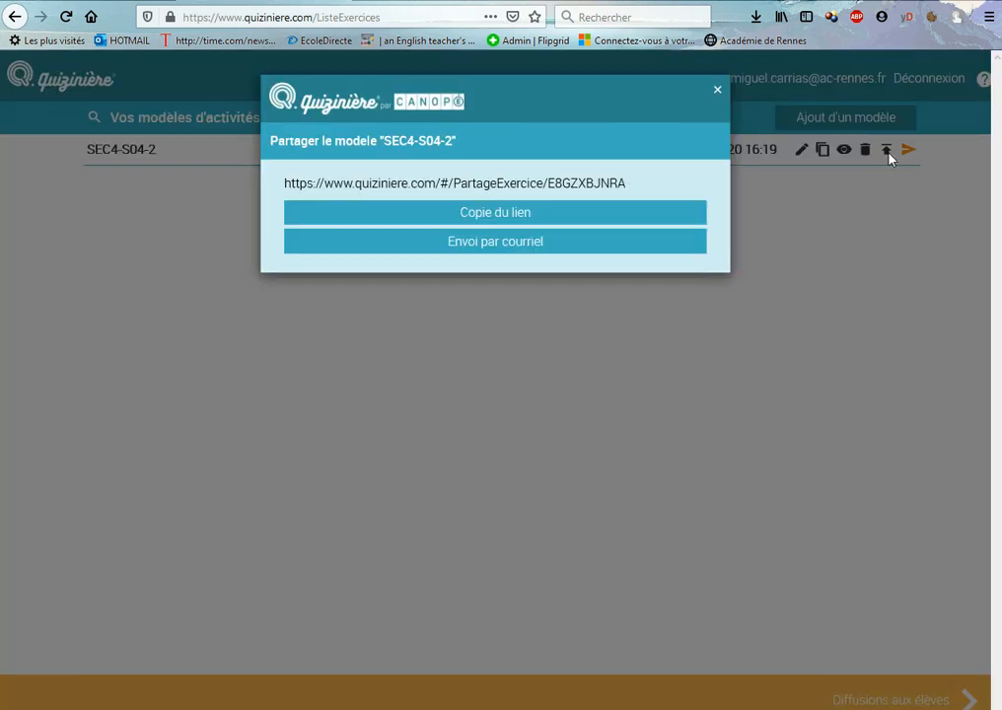
{"action": "left_click", "coordinate": [541, 222]}
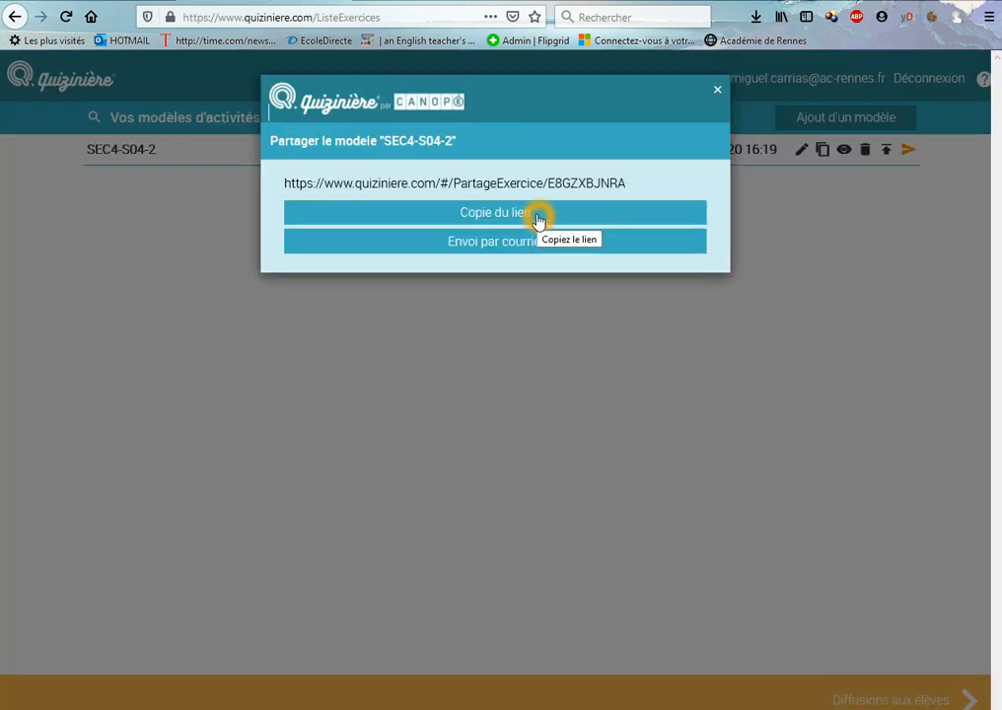
{"action": "left_click", "coordinate": [717, 90]}
Preview SEC4-S04-2 as a student, fill the blank with "mot" and select the answer "gfhfgh"
{"action": "left_click", "coordinate": [844, 151]}
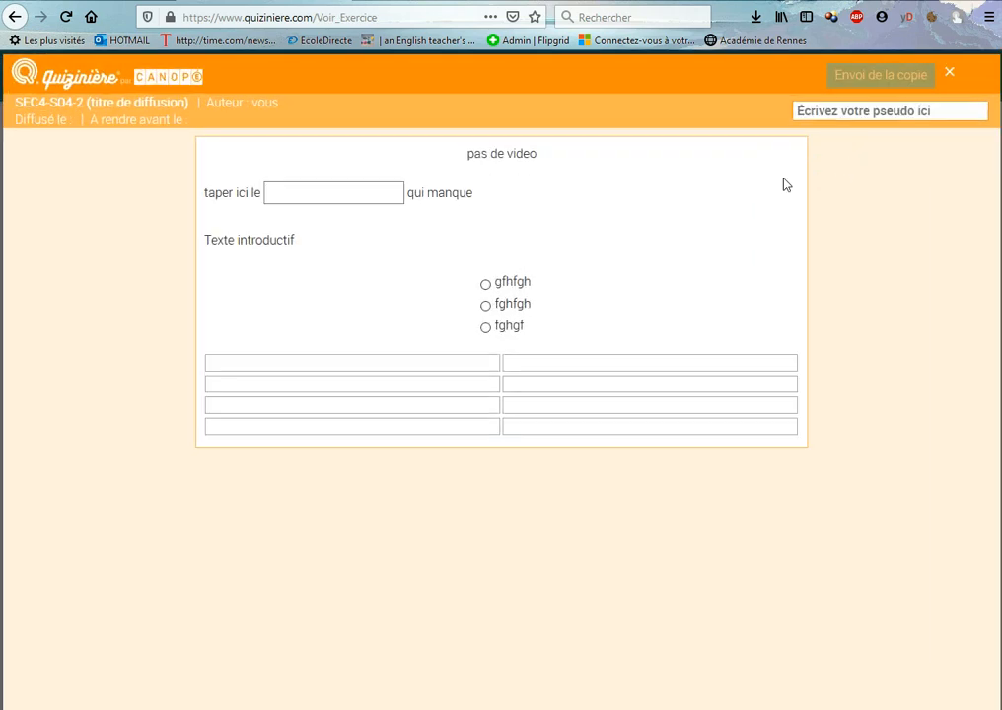
{"action": "left_click", "coordinate": [558, 208]}
{"action": "left_click", "coordinate": [346, 196]}
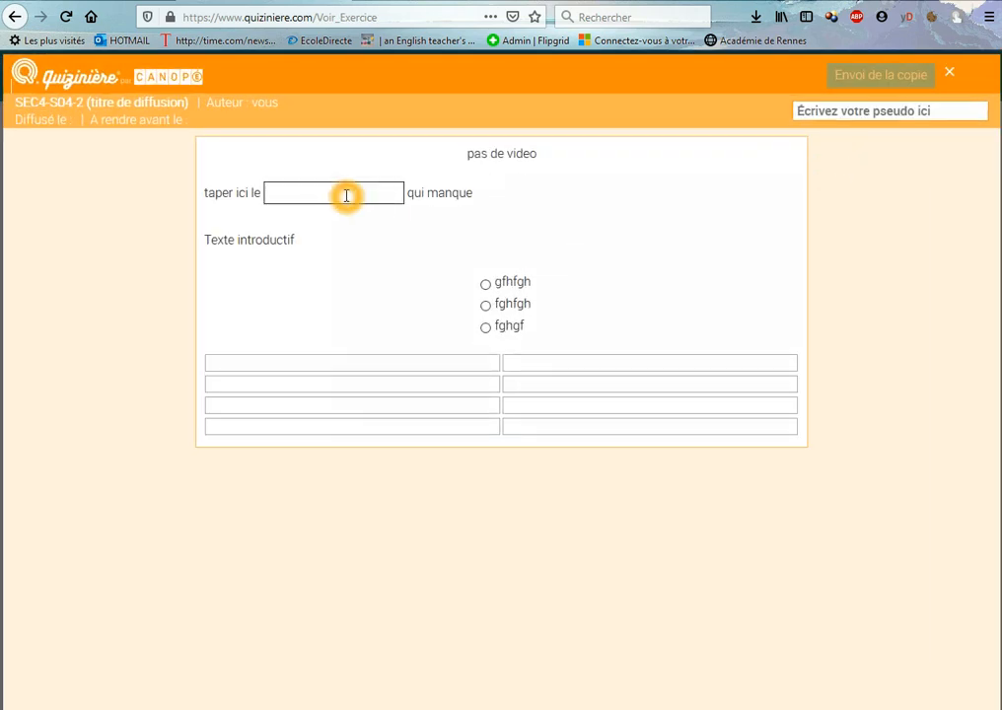
{"action": "left_click", "coordinate": [390, 275]}
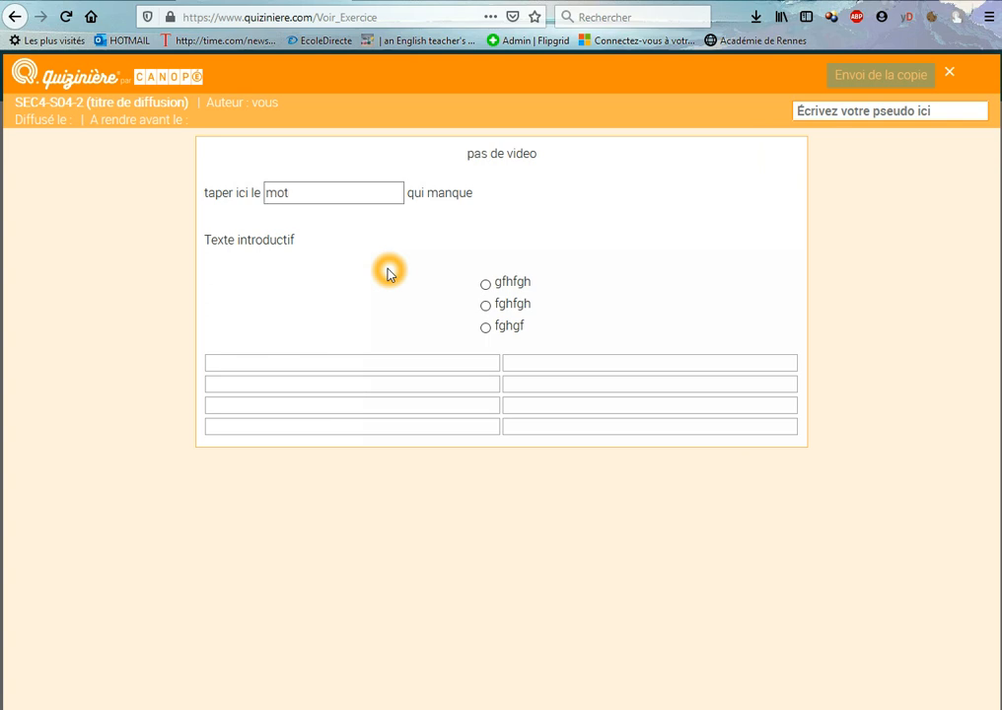
{"action": "mouse_move", "coordinate": [466, 364]}
{"action": "left_mouse_down"}
{"action": "mouse_move", "coordinate": [468, 404]}
{"action": "mouse_move", "coordinate": [463, 358]}
{"action": "left_mouse_up"}
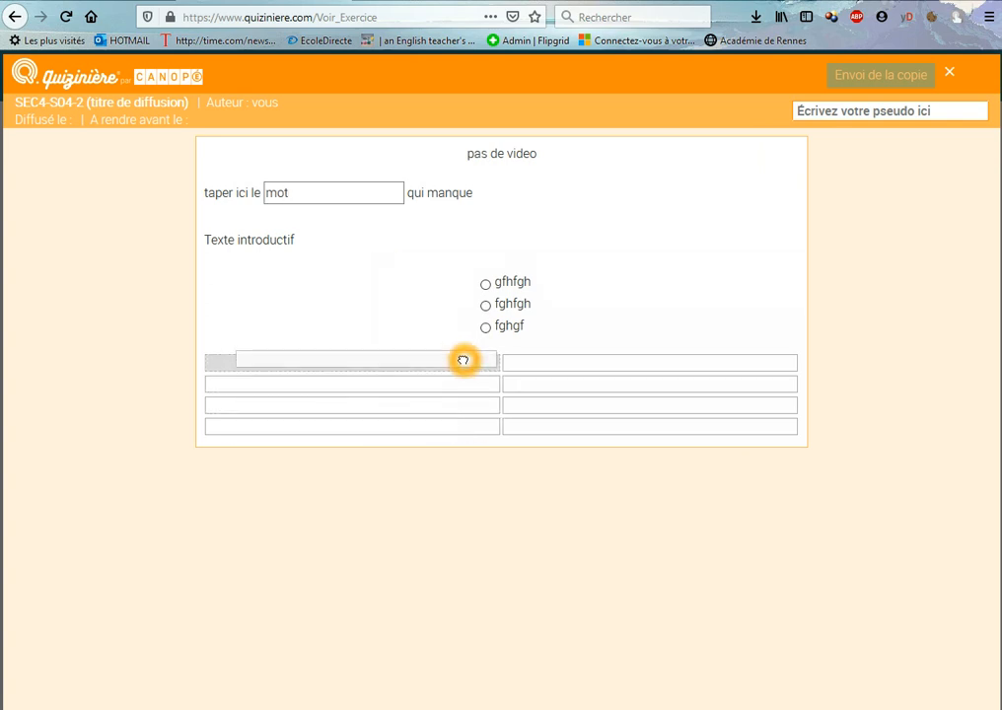
{"action": "left_click", "coordinate": [485, 286]}
{"action": "left_click", "coordinate": [461, 262]}
Examine the preview's nickname field and its option for sending the copy, and close the preview
{"action": "left_click", "coordinate": [854, 121]}
{"action": "left_click", "coordinate": [809, 114]}
{"action": "left_click", "coordinate": [900, 80]}
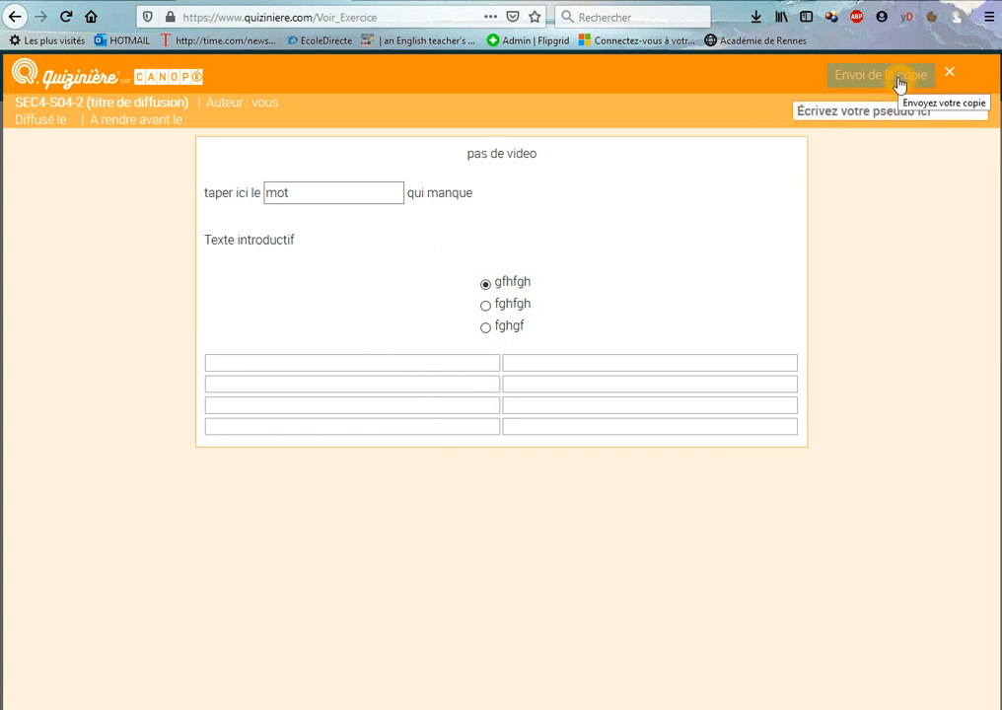
{"action": "left_click", "coordinate": [950, 73]}
{"action": "left_click", "coordinate": [942, 149]}
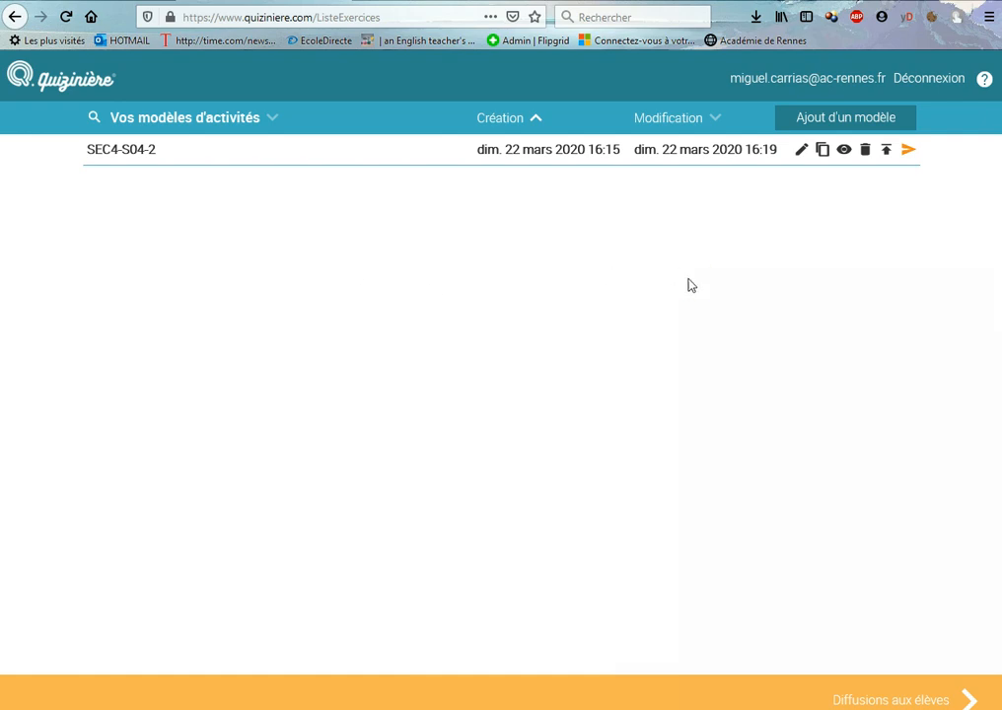
Open the distribution settings of the SEC4-S04-2 model and title the distribution "ttert"
{"action": "left_click", "coordinate": [907, 151]}
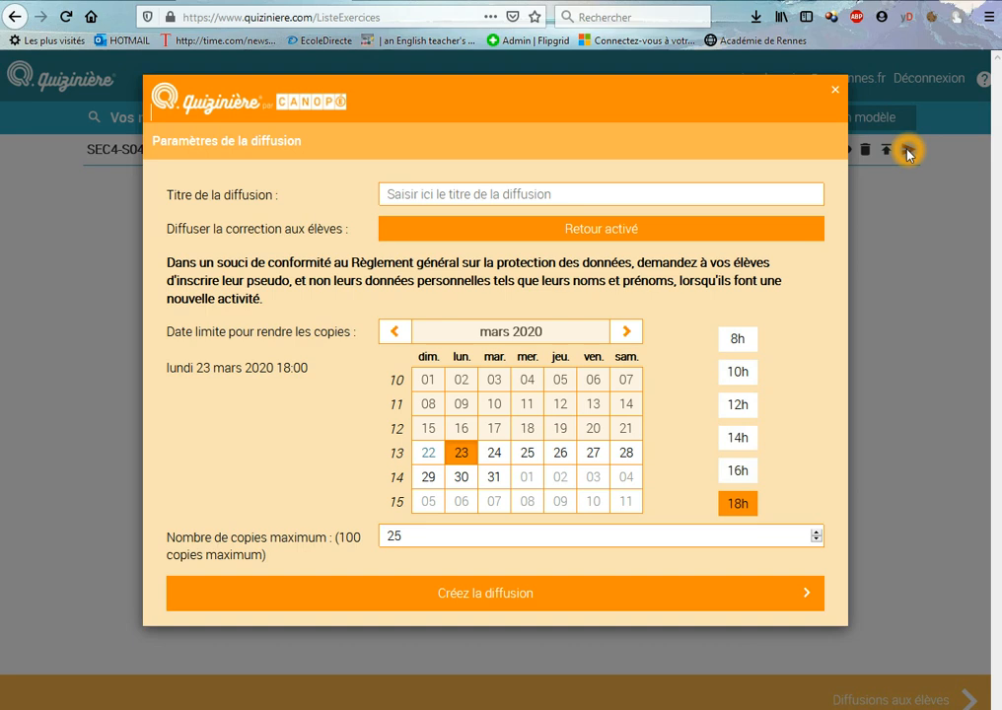
{"action": "left_click", "coordinate": [447, 190]}
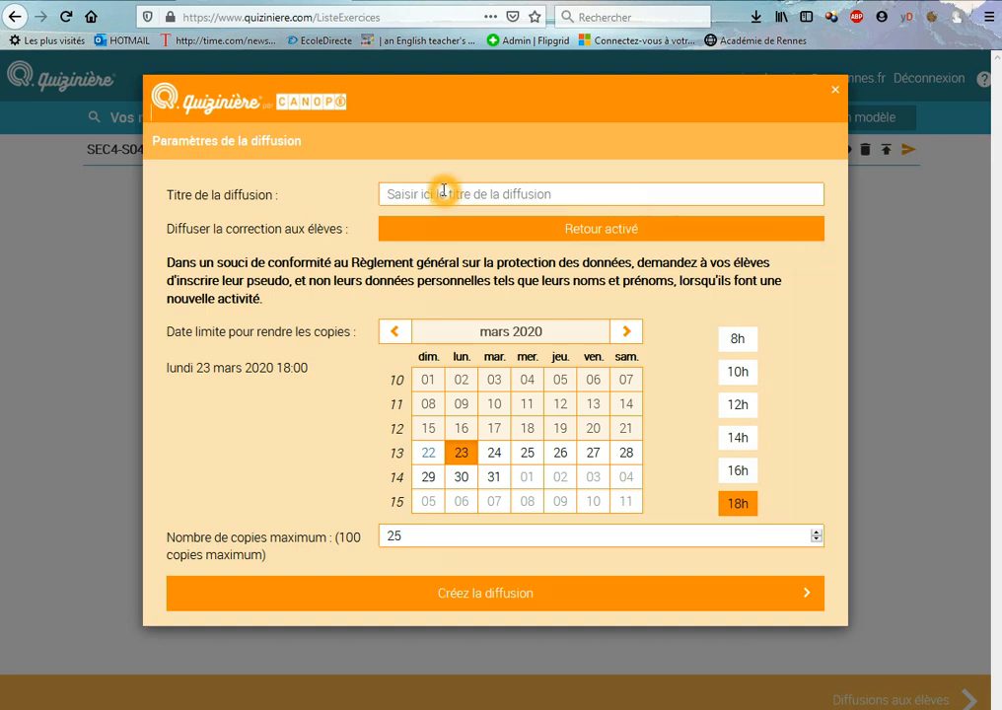
{"action": "type", "text": "ttert"}
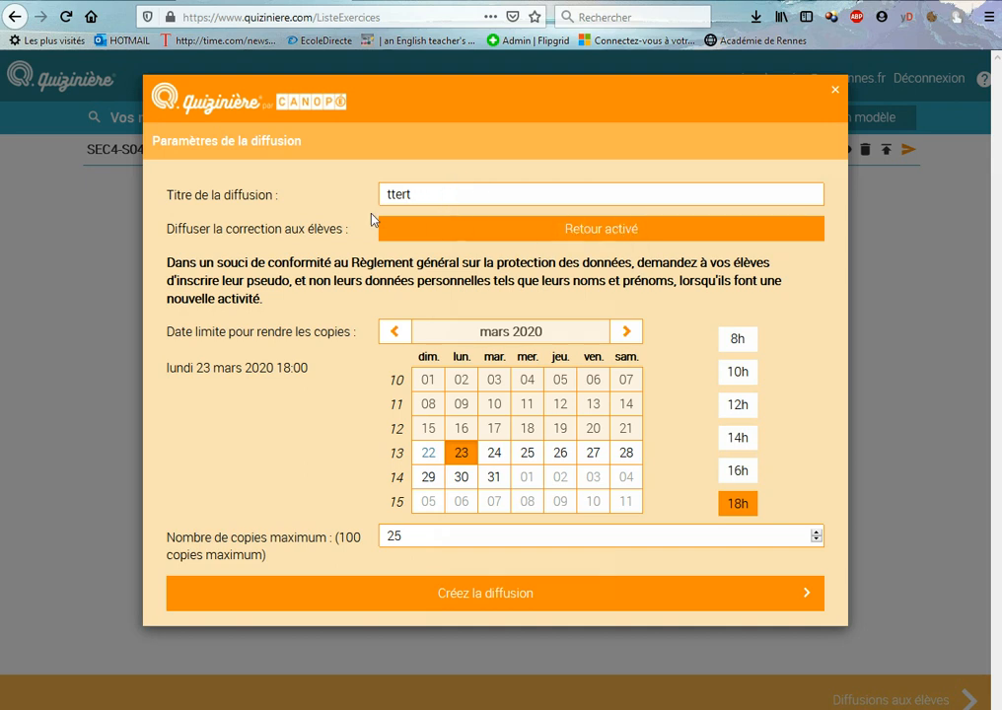
Leave the correction feedback to students enabled and set the submission deadline's hour to 12h
{"action": "left_click", "coordinate": [493, 234]}
{"action": "left_click", "coordinate": [569, 235]}
{"action": "left_click", "coordinate": [742, 371]}
{"action": "left_click", "coordinate": [745, 404]}
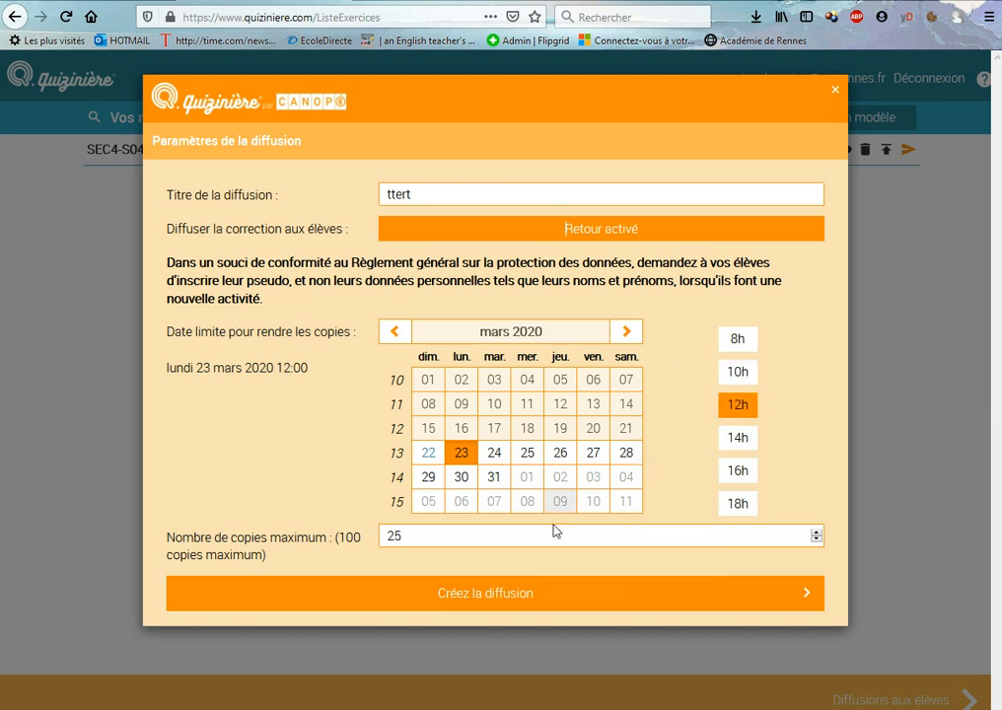
Adjust the maximum number of copies for the distribution and create the distribution
{"action": "left_click", "coordinate": [444, 537]}
{"action": "left_click", "coordinate": [816, 533]}
{"action": "left_click", "coordinate": [816, 532]}
{"action": "left_click", "coordinate": [816, 532]}
{"action": "left_click", "coordinate": [416, 538]}
{"action": "left_click", "coordinate": [404, 541]}
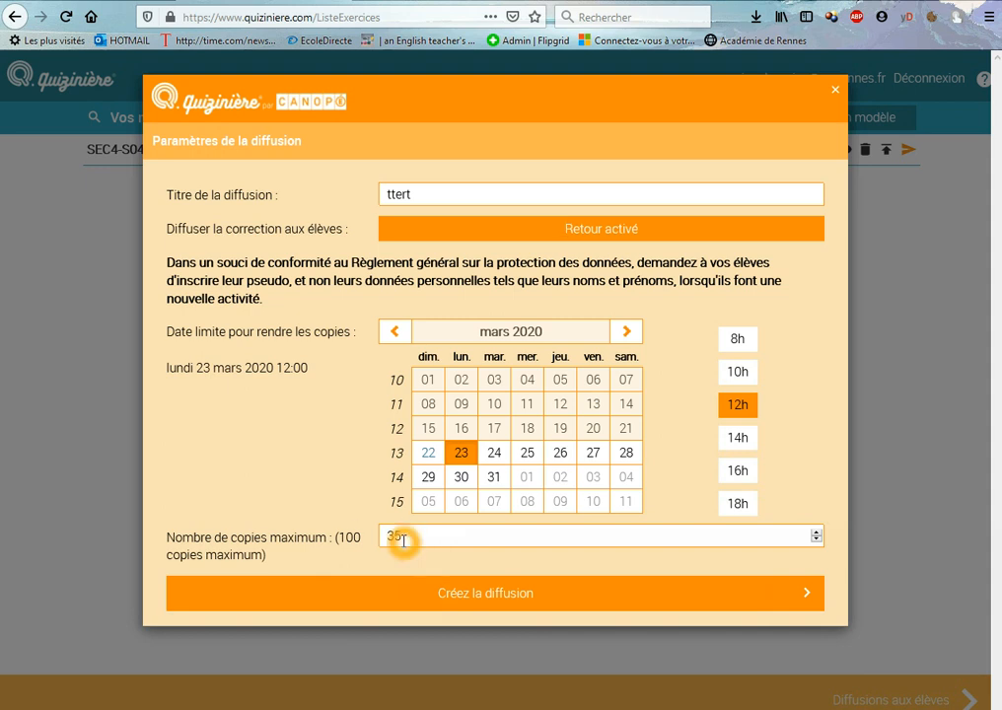
{"action": "left_click", "coordinate": [520, 600]}
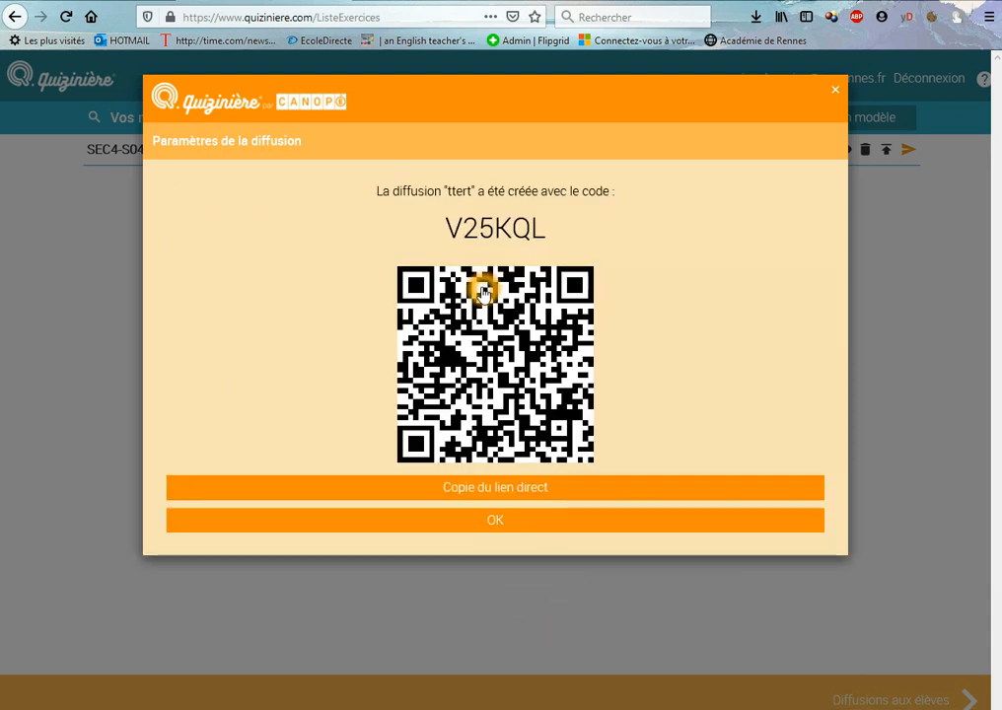
Copy the access code of the new "ttert" distribution and close the distribution confirmation
{"action": "left_click_drag", "start_coordinate": [545, 227], "coordinate": [444, 228]}
{"action": "right_click", "coordinate": [486, 235]}
{"action": "left_click", "coordinate": [520, 246]}
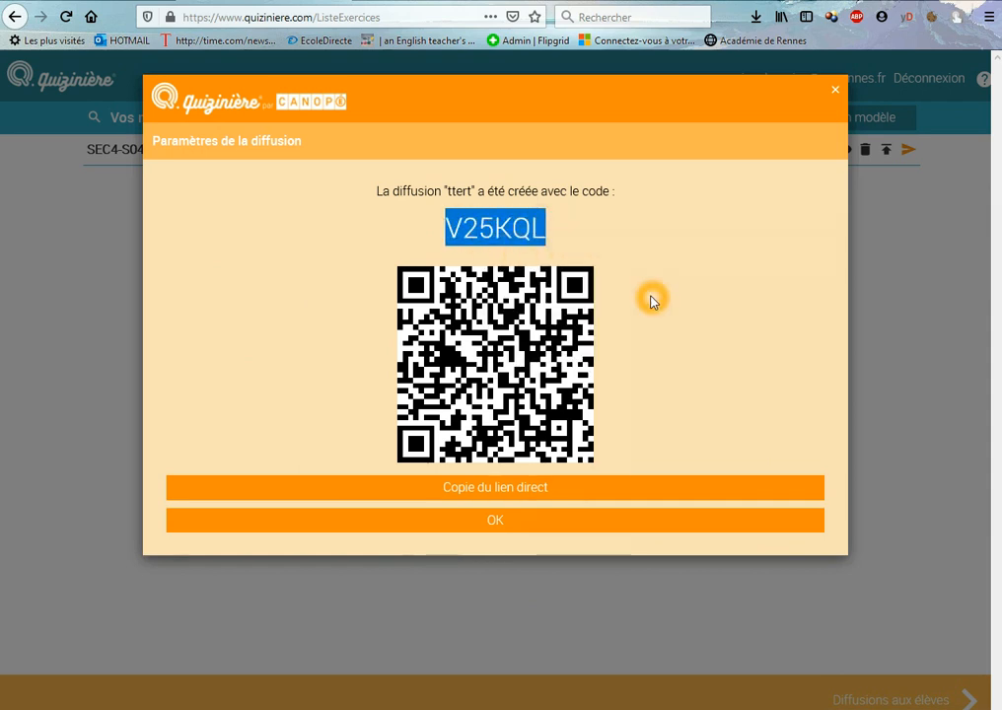
{"action": "left_click", "coordinate": [651, 298]}
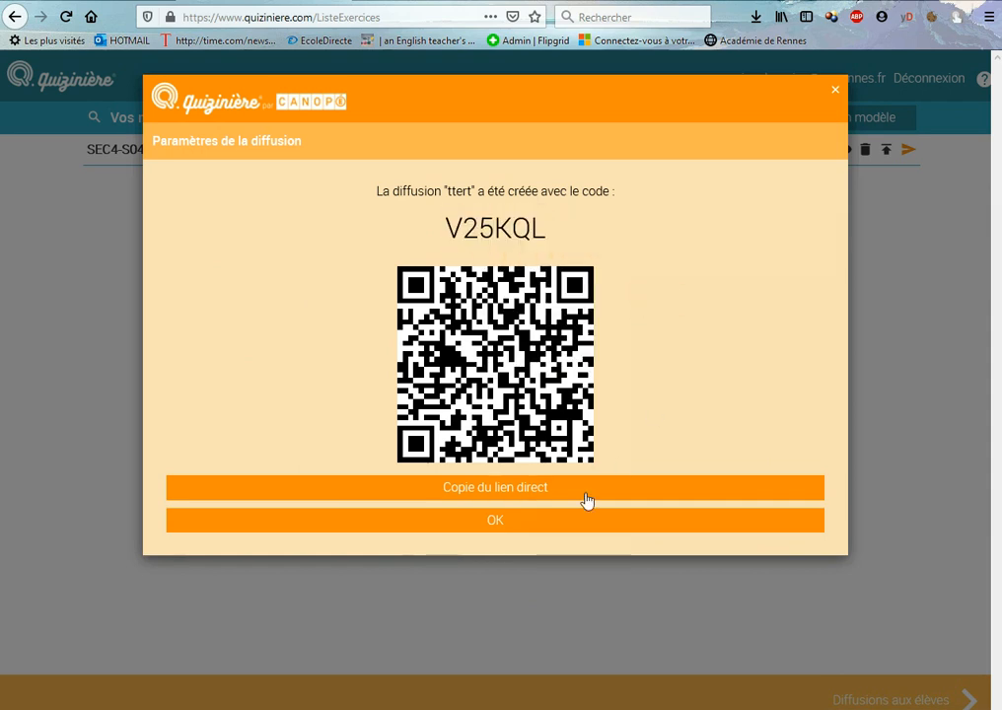
{"action": "left_click", "coordinate": [504, 531]}
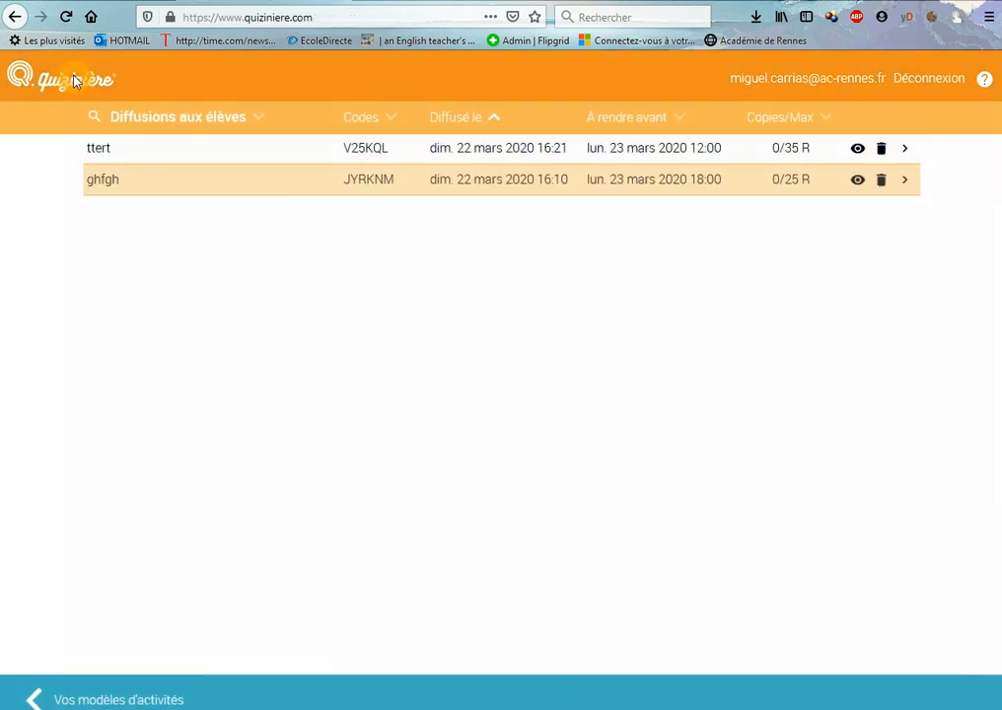
Open the distributed exercise from the home page's learner area with the copied exercise code, and cancel the request to quit it
{"action": "left_click", "coordinate": [74, 83]}
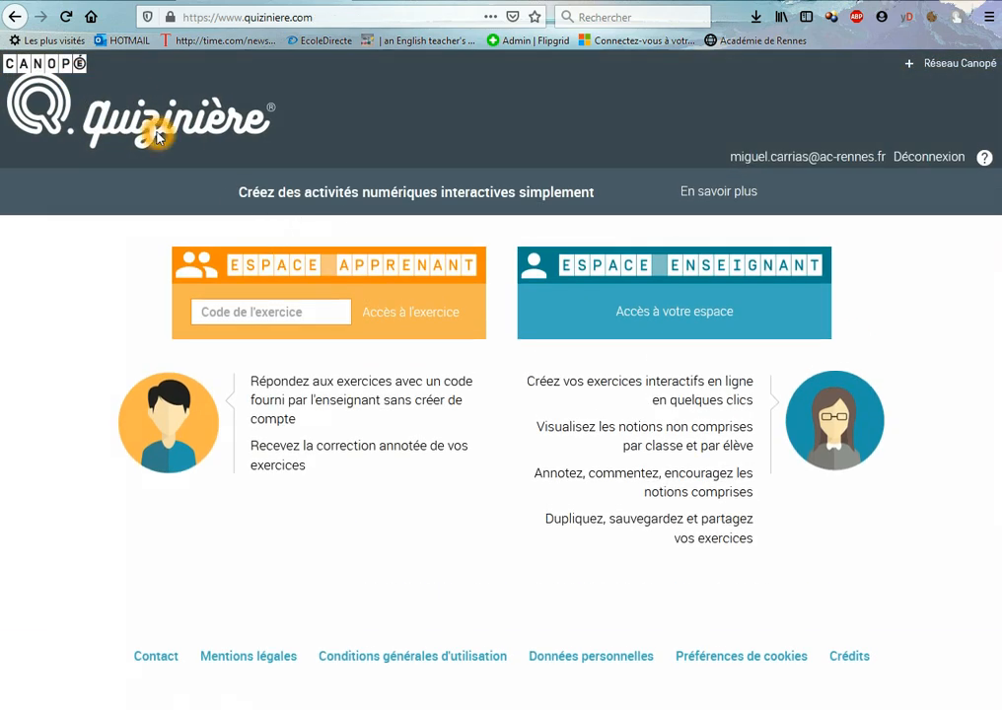
{"action": "left_click", "coordinate": [287, 312]}
{"action": "key", "text": "ctrl+v"}
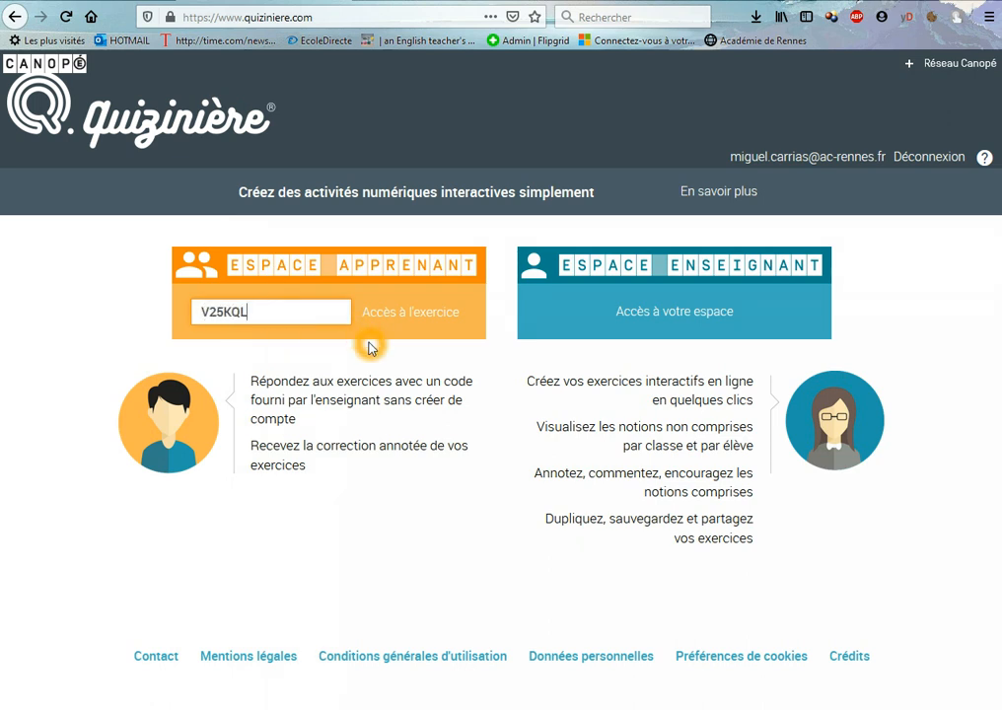
{"action": "left_click", "coordinate": [396, 313]}
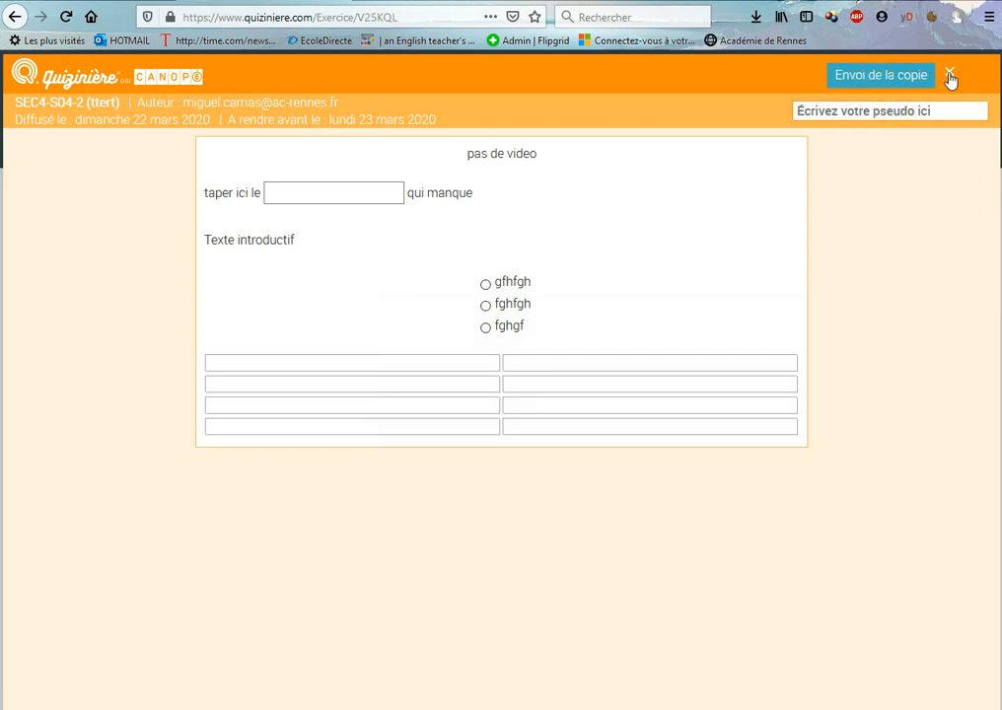
{"action": "left_click", "coordinate": [950, 72]}
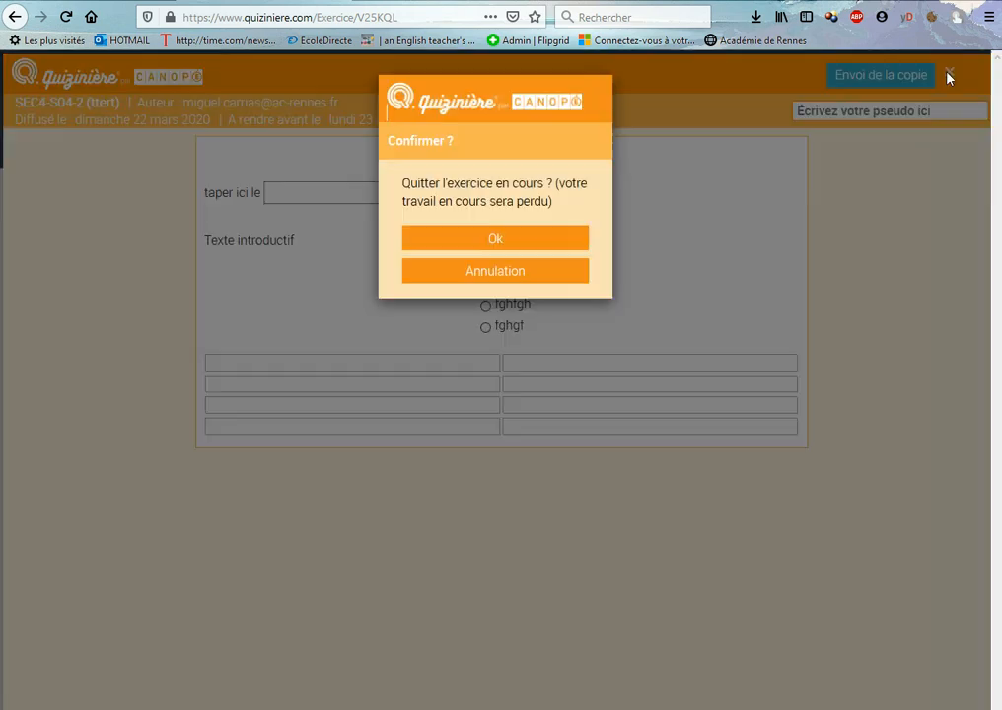
{"action": "left_click", "coordinate": [549, 270]}
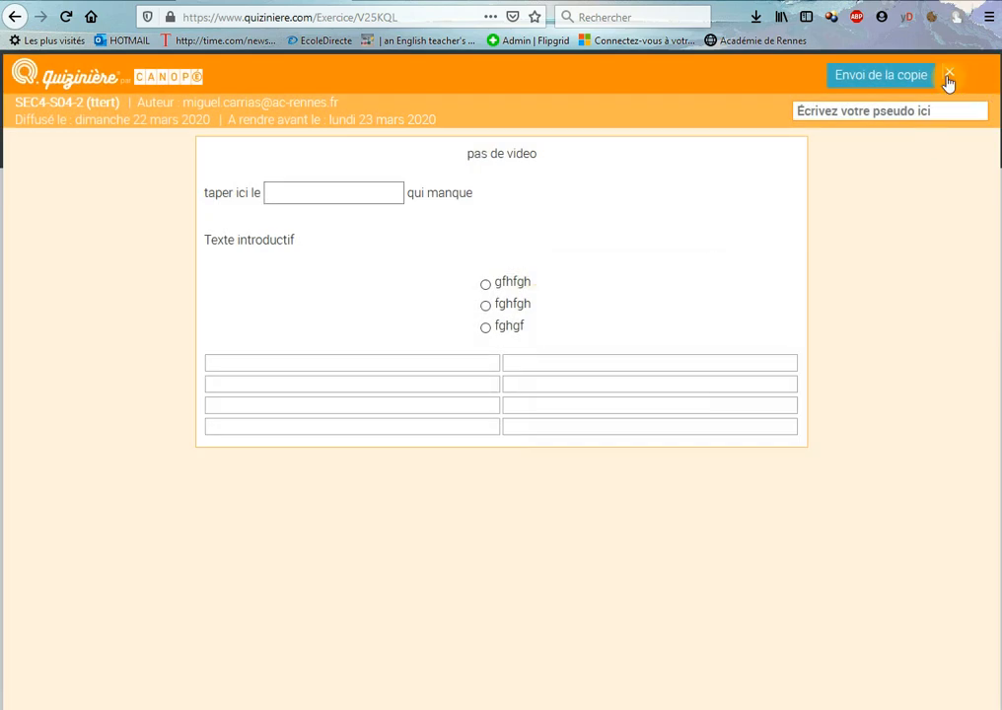